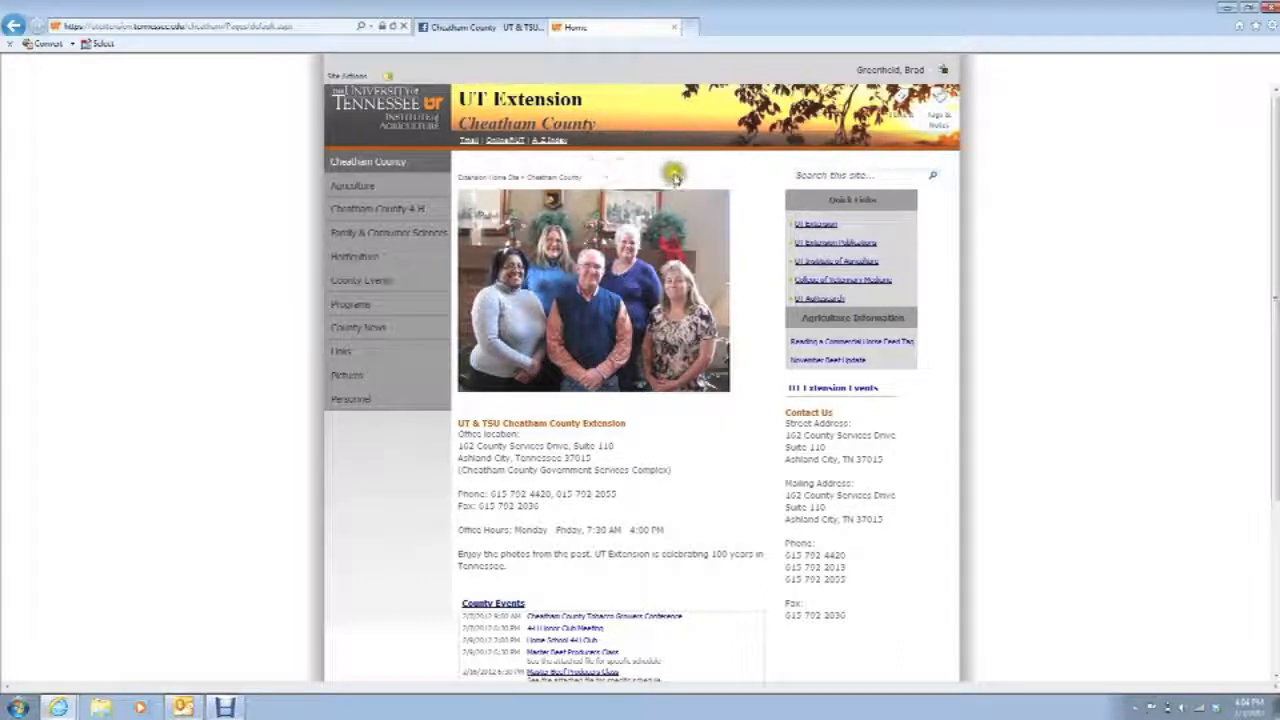
Step: Put the Cheatham County home page into edit mode and add a Content Editor web part to the Right zone
{"action": "left_click", "coordinate": [368, 75]}
{"action": "left_click", "coordinate": [370, 95]}
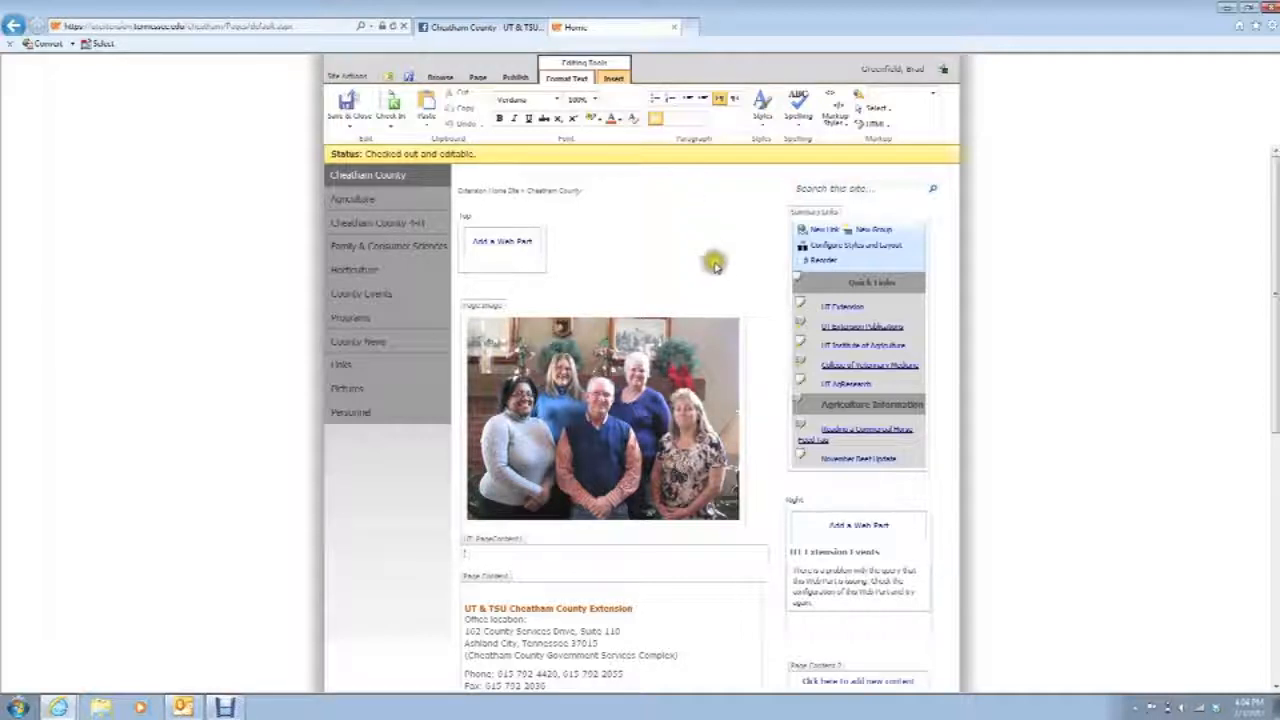
{"action": "left_click", "coordinate": [847, 530]}
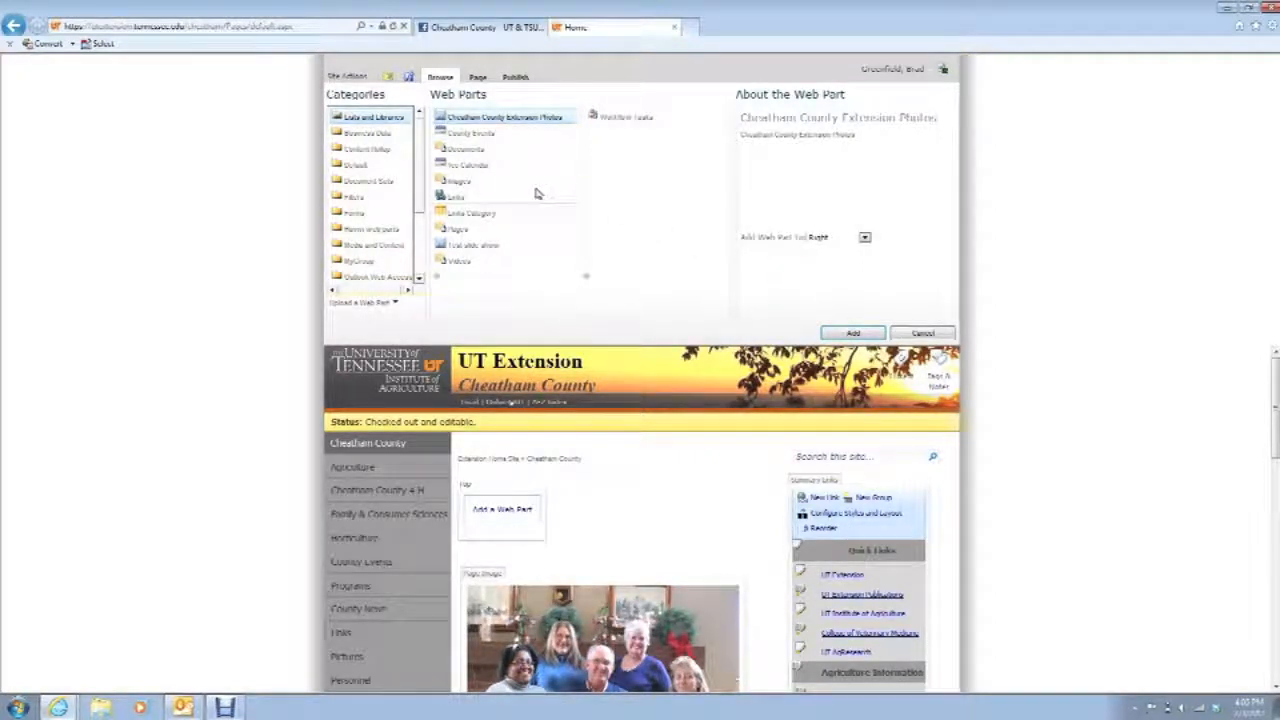
{"action": "left_click", "coordinate": [378, 247]}
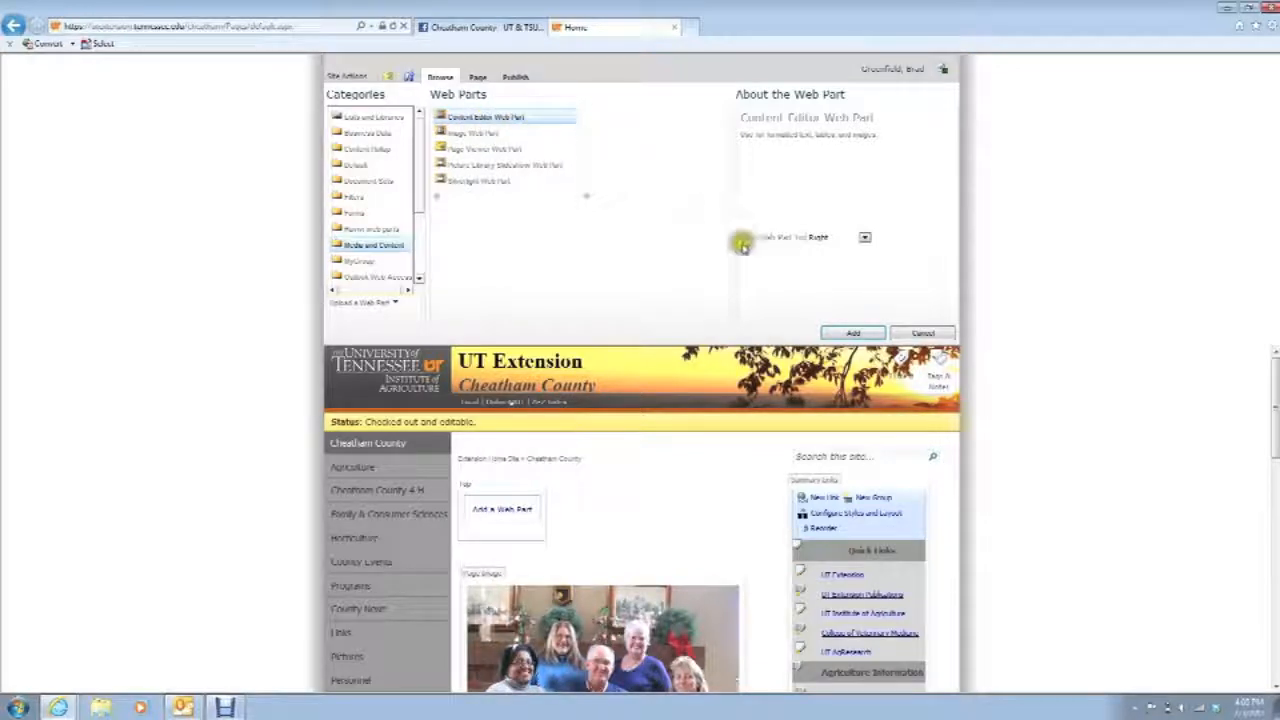
{"action": "left_click", "coordinate": [849, 334]}
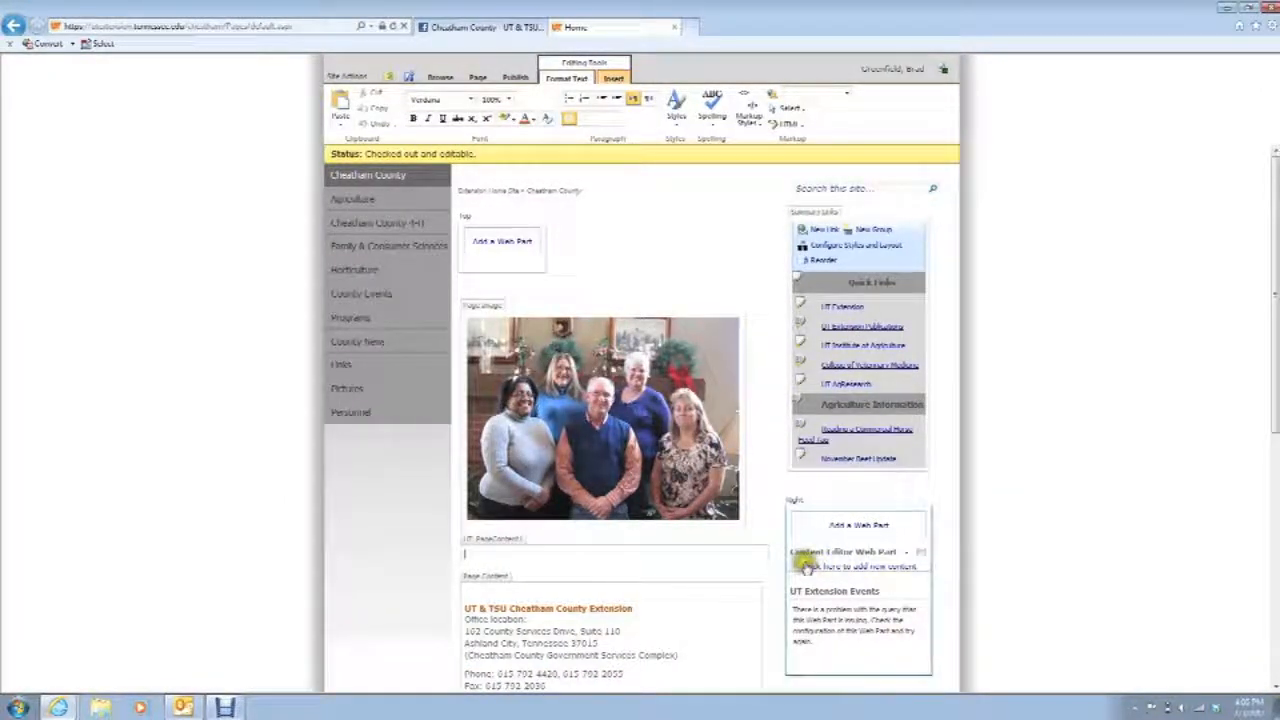
Step: Insert the Facebook picture from the SharePoint Images library into the new Content Editor web part
{"action": "left_click", "coordinate": [878, 567]}
{"action": "left_click", "coordinate": [828, 568]}
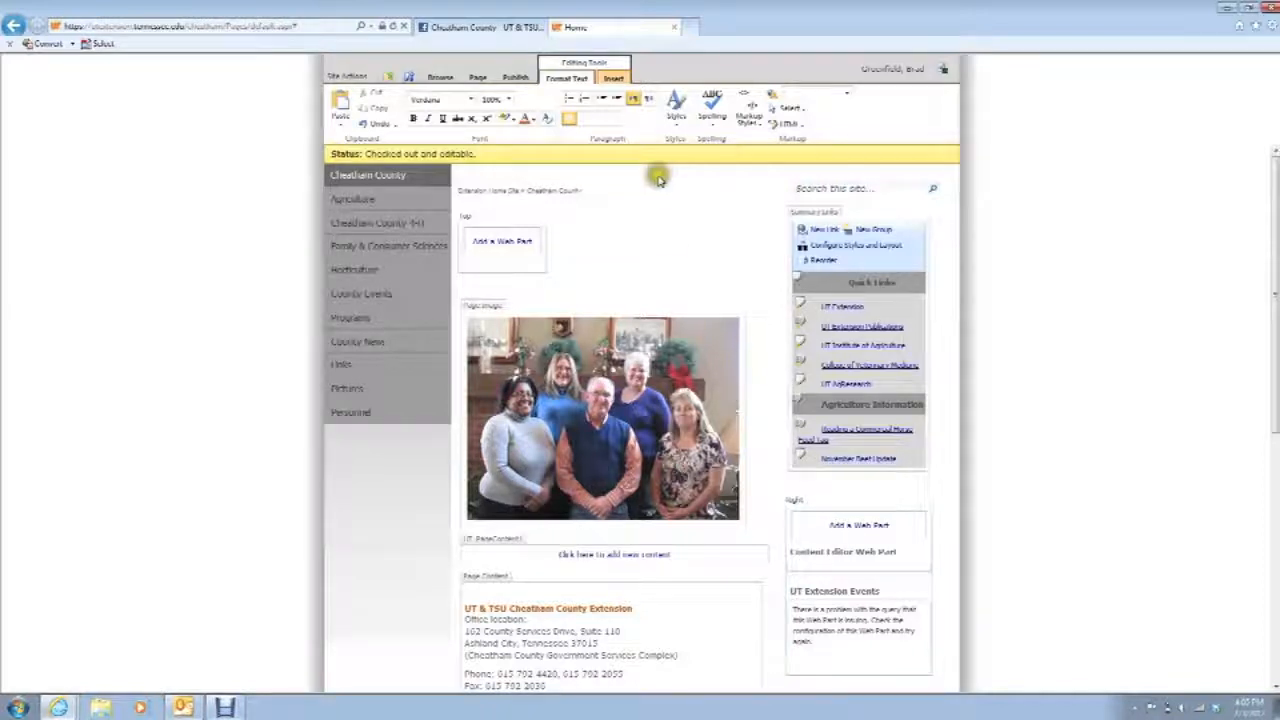
{"action": "left_click", "coordinate": [614, 79]}
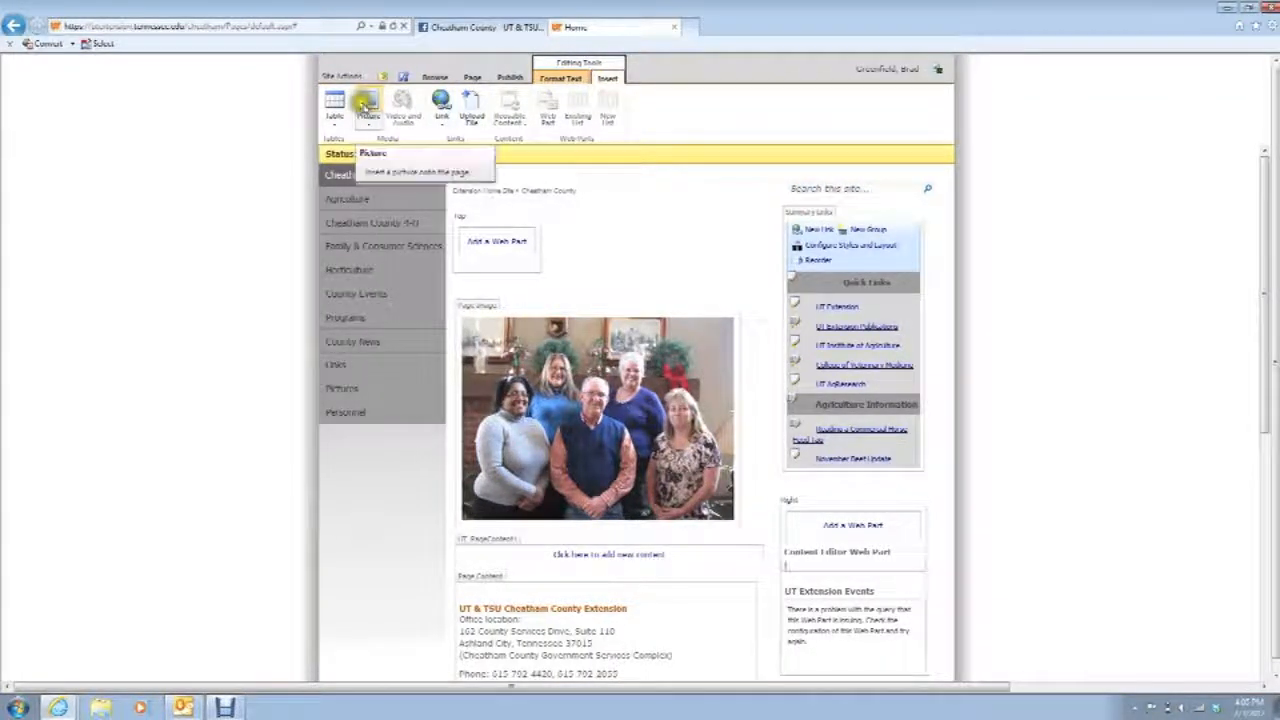
{"action": "left_click", "coordinate": [369, 122]}
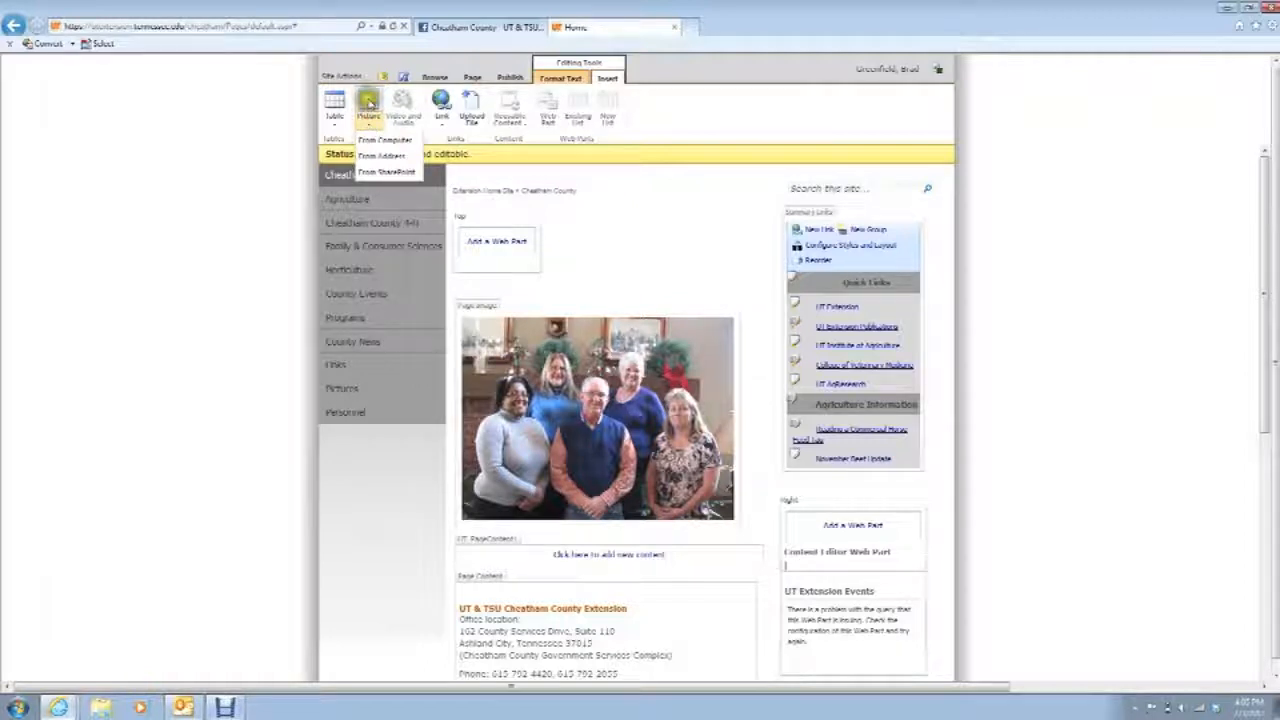
{"action": "left_click", "coordinate": [375, 172]}
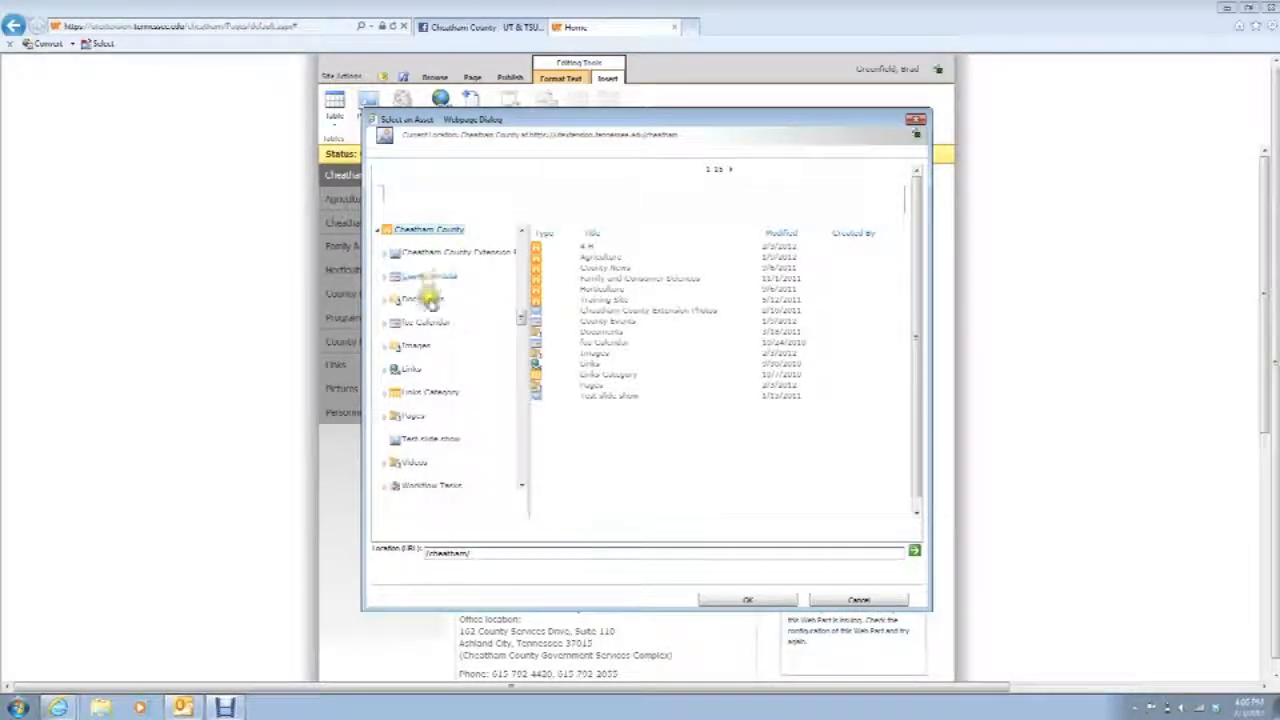
{"action": "left_click", "coordinate": [414, 348]}
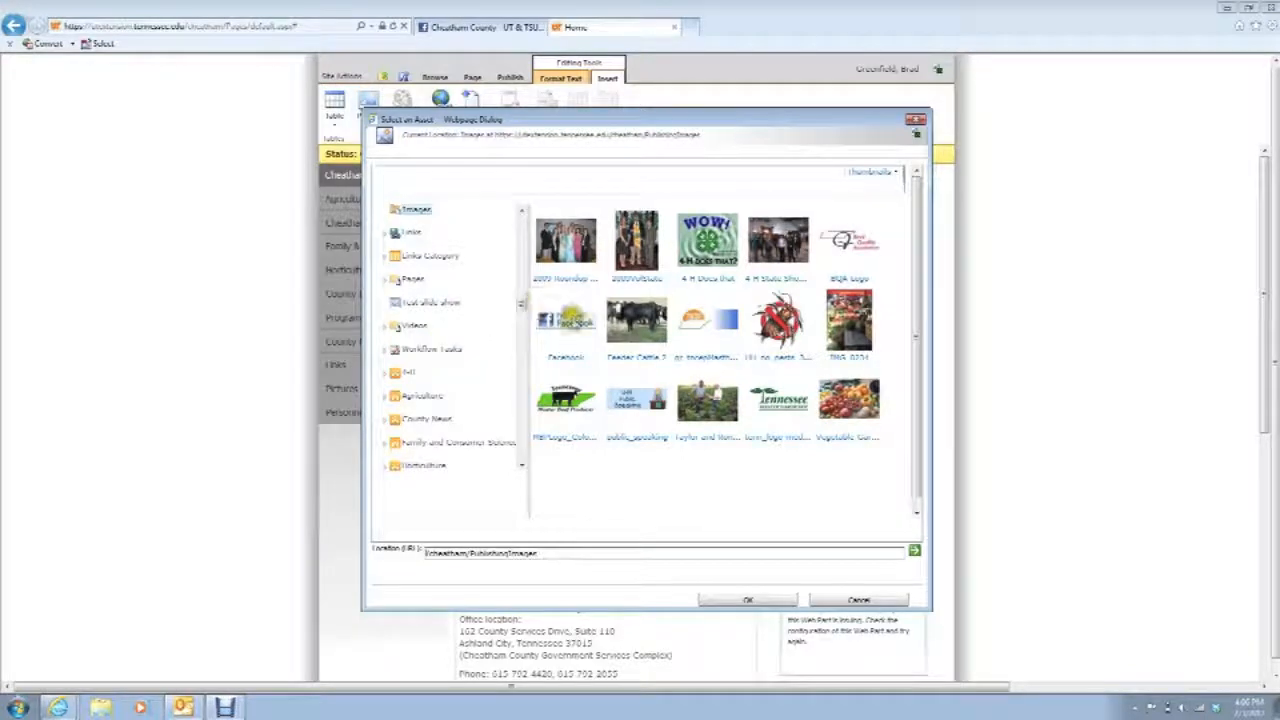
{"action": "left_click", "coordinate": [573, 320]}
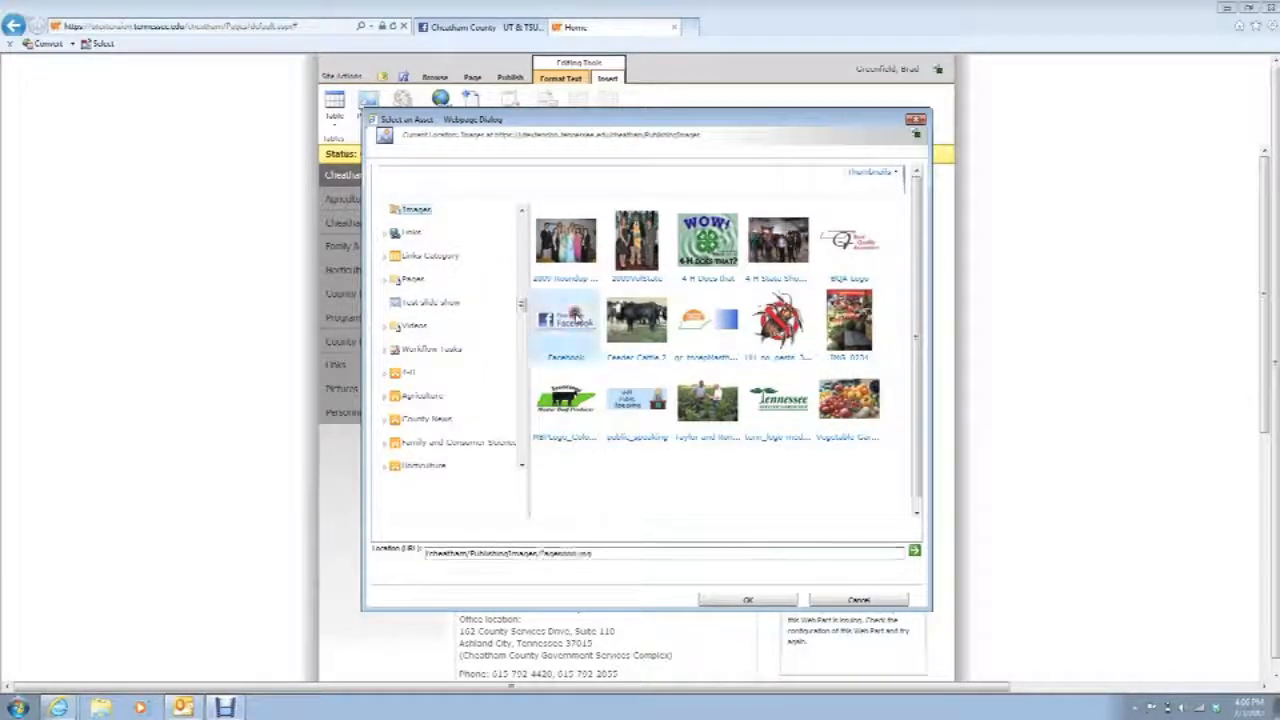
{"action": "left_click", "coordinate": [724, 603]}
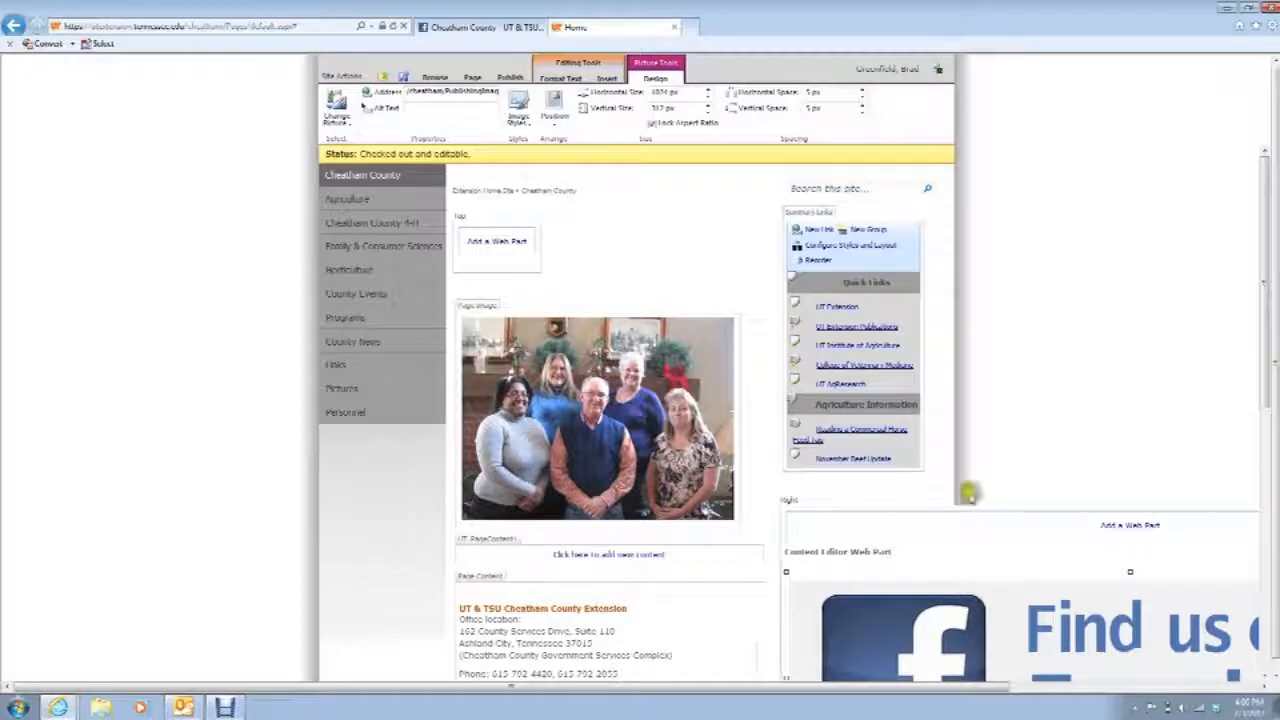
Step: Set the Facebook picture's horizontal size to 200 px with the aspect ratio locked
{"action": "left_click_drag", "start_coordinate": [1260, 305], "coordinate": [1258, 335]}
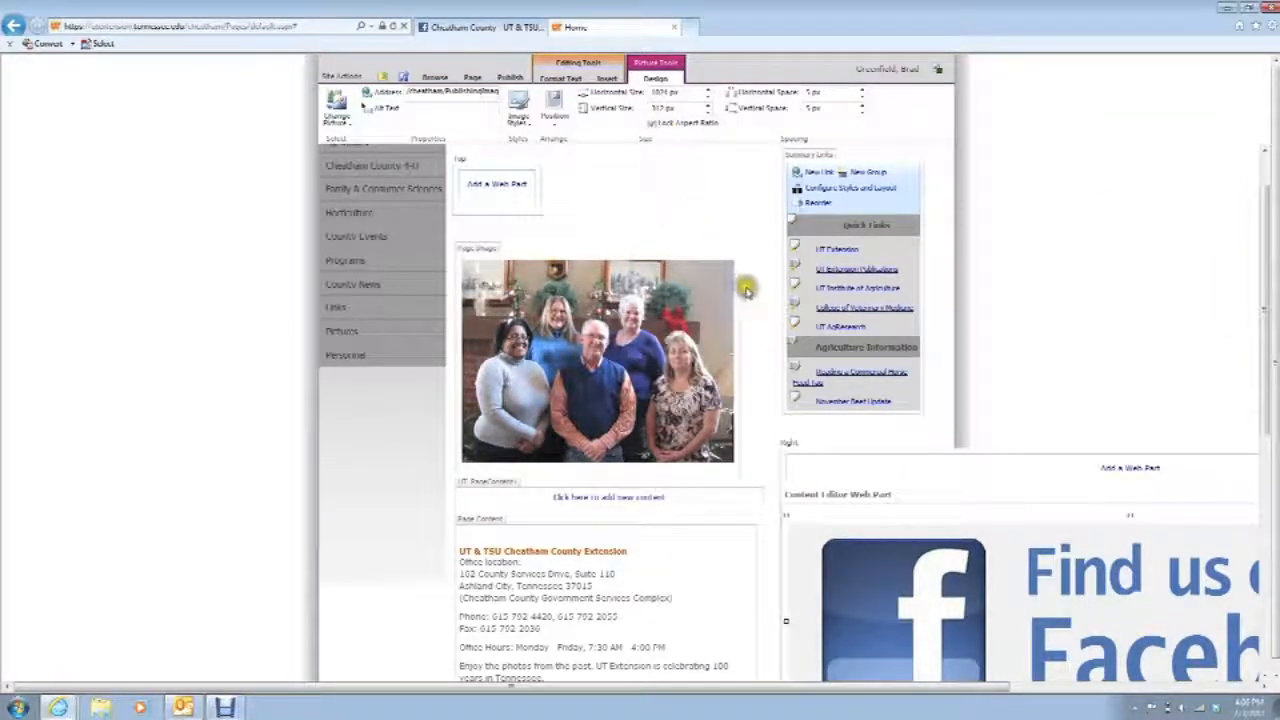
{"action": "left_click", "coordinate": [677, 102]}
{"action": "left_click", "coordinate": [677, 102]}
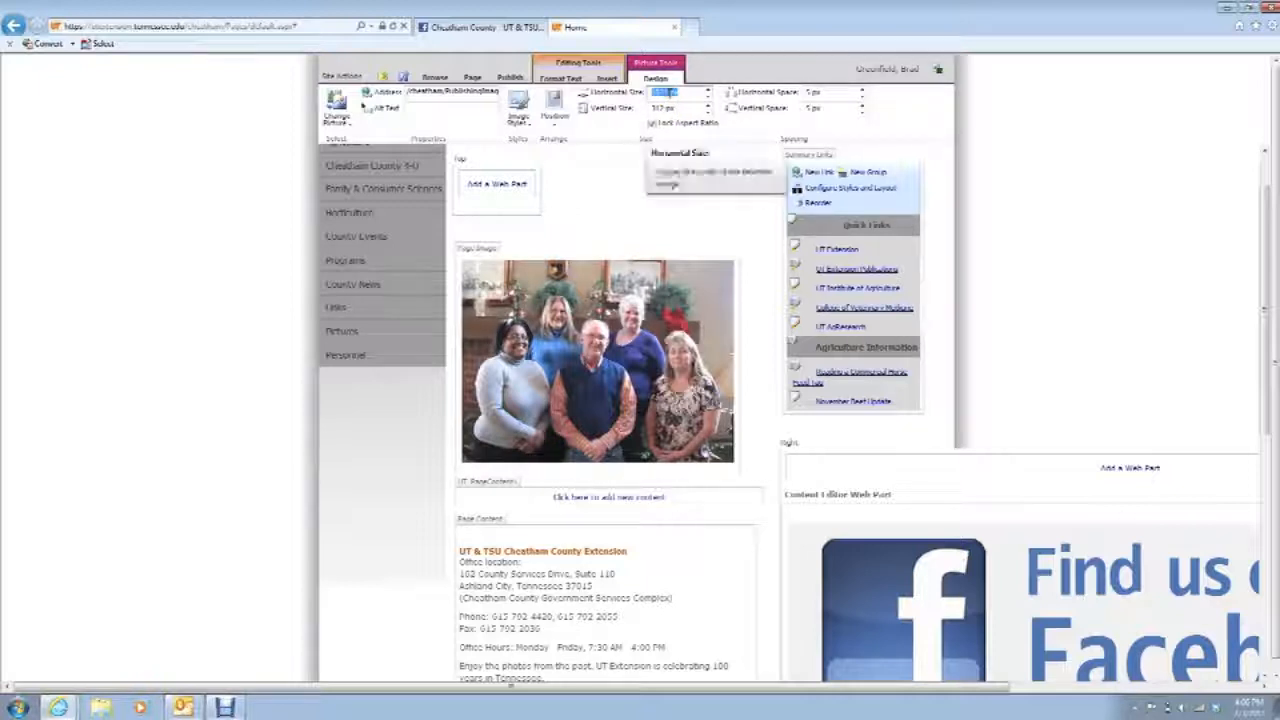
{"action": "type", "text": "300"}
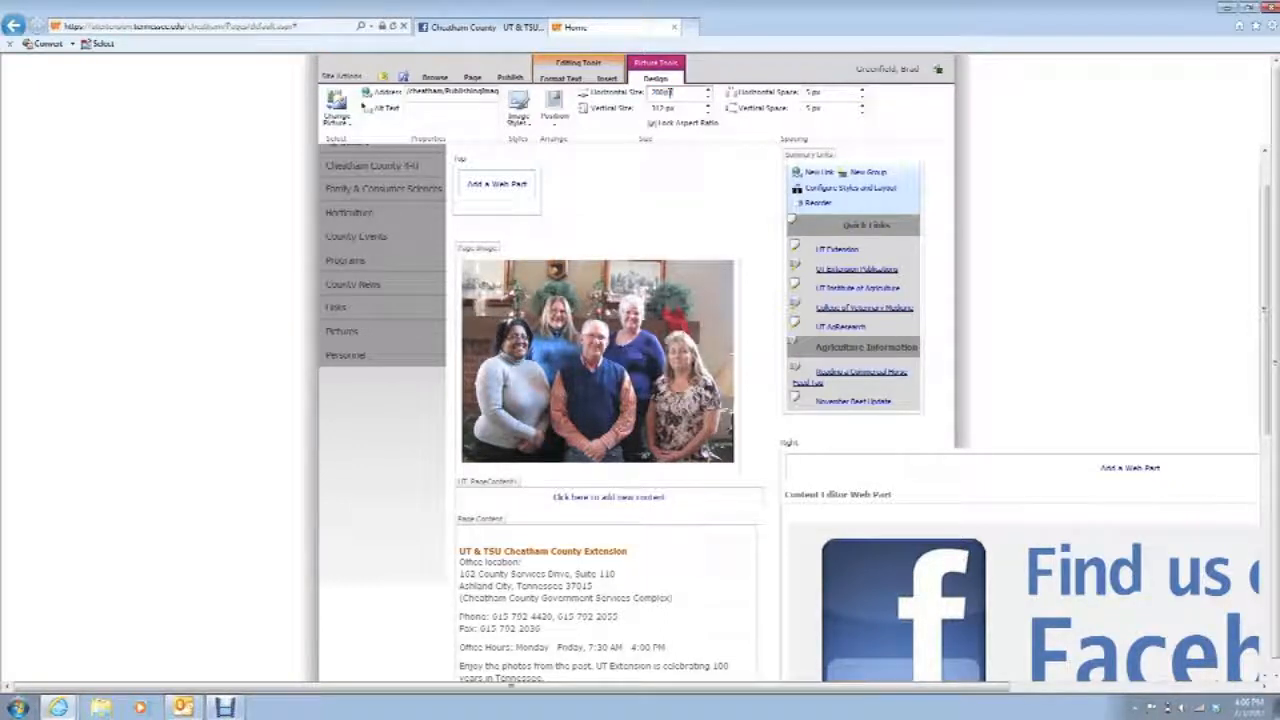
{"action": "left_click", "coordinate": [687, 178]}
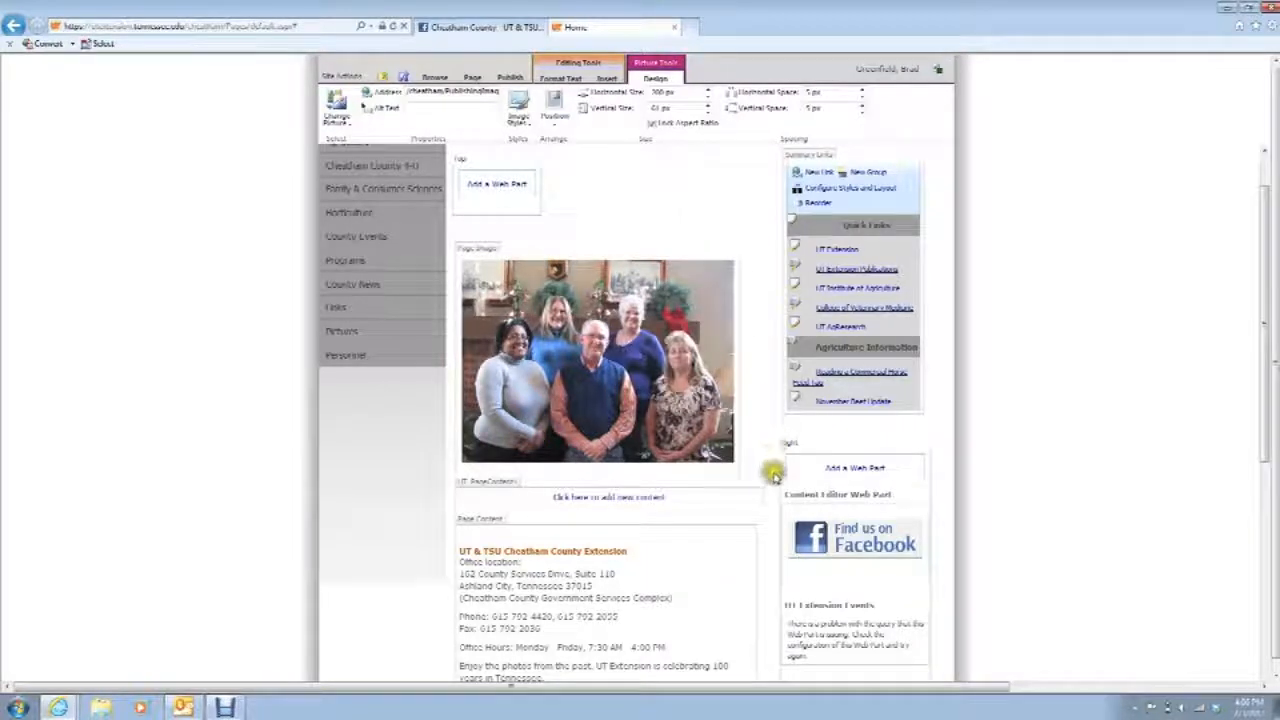
Step: Start inserting a hyperlink from an address on the "Find us on Facebook" picture
{"action": "left_click", "coordinate": [851, 538]}
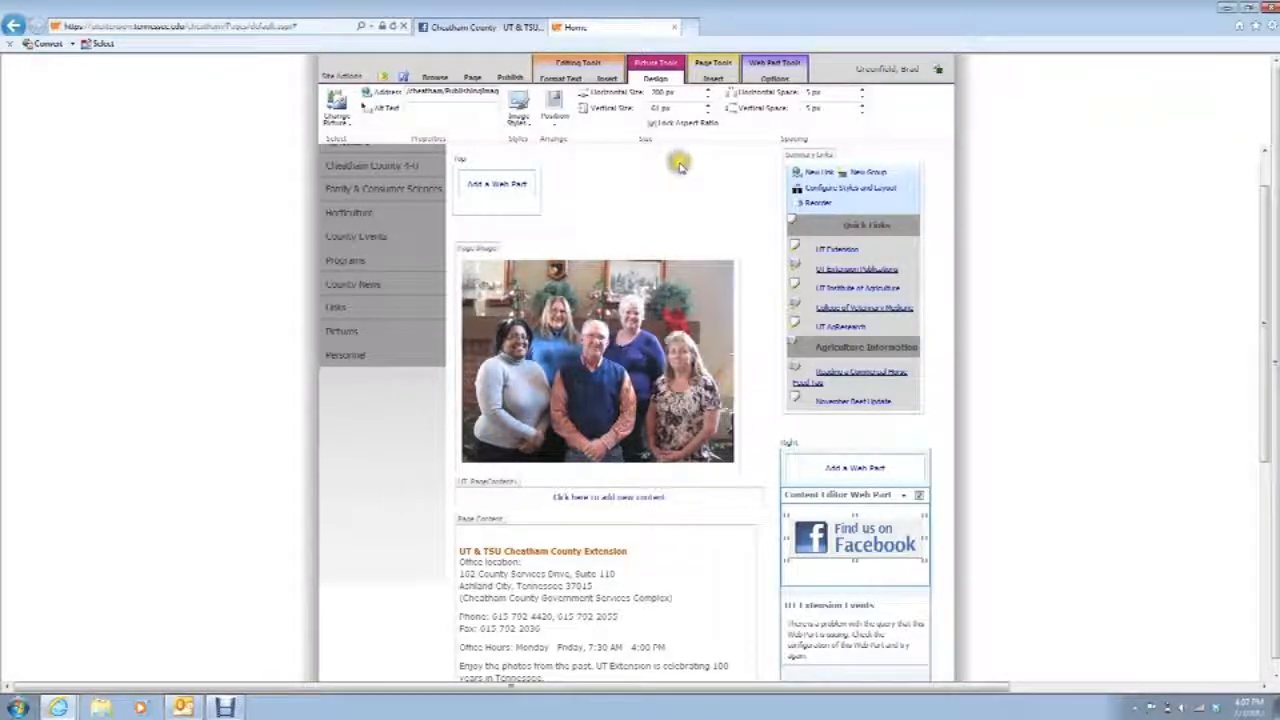
{"action": "left_click", "coordinate": [611, 79]}
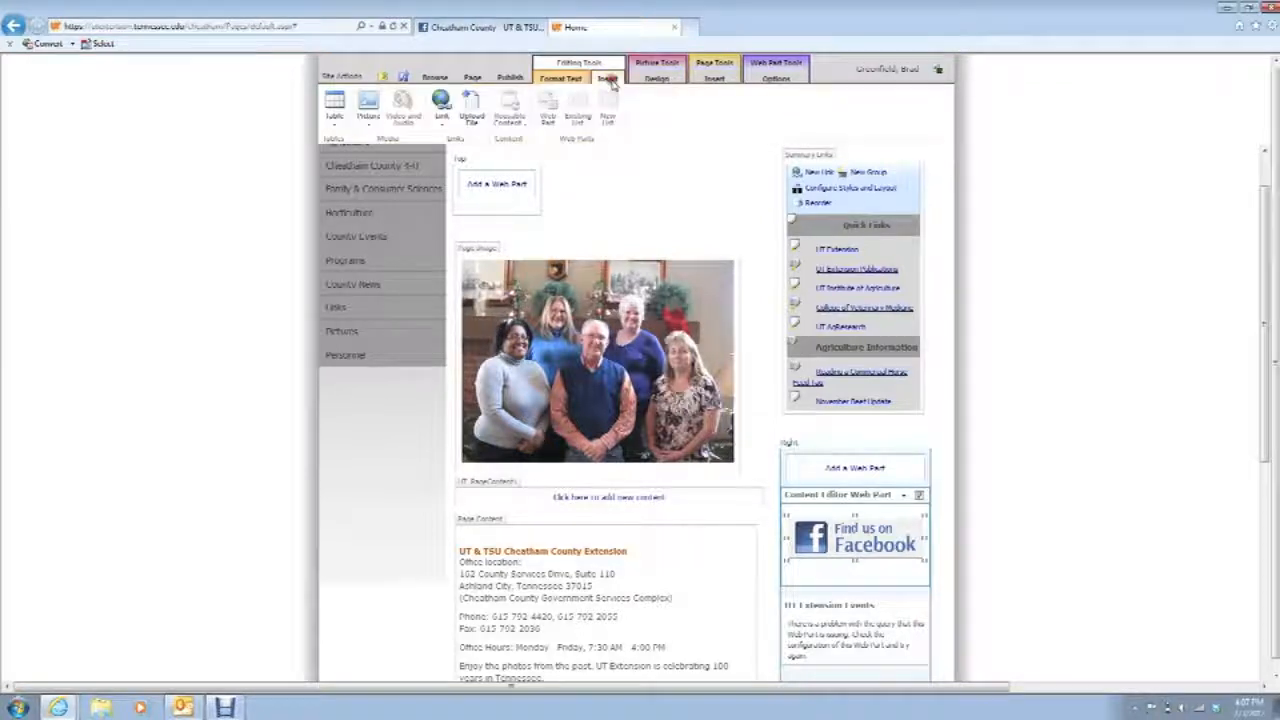
{"action": "left_click", "coordinate": [442, 112]}
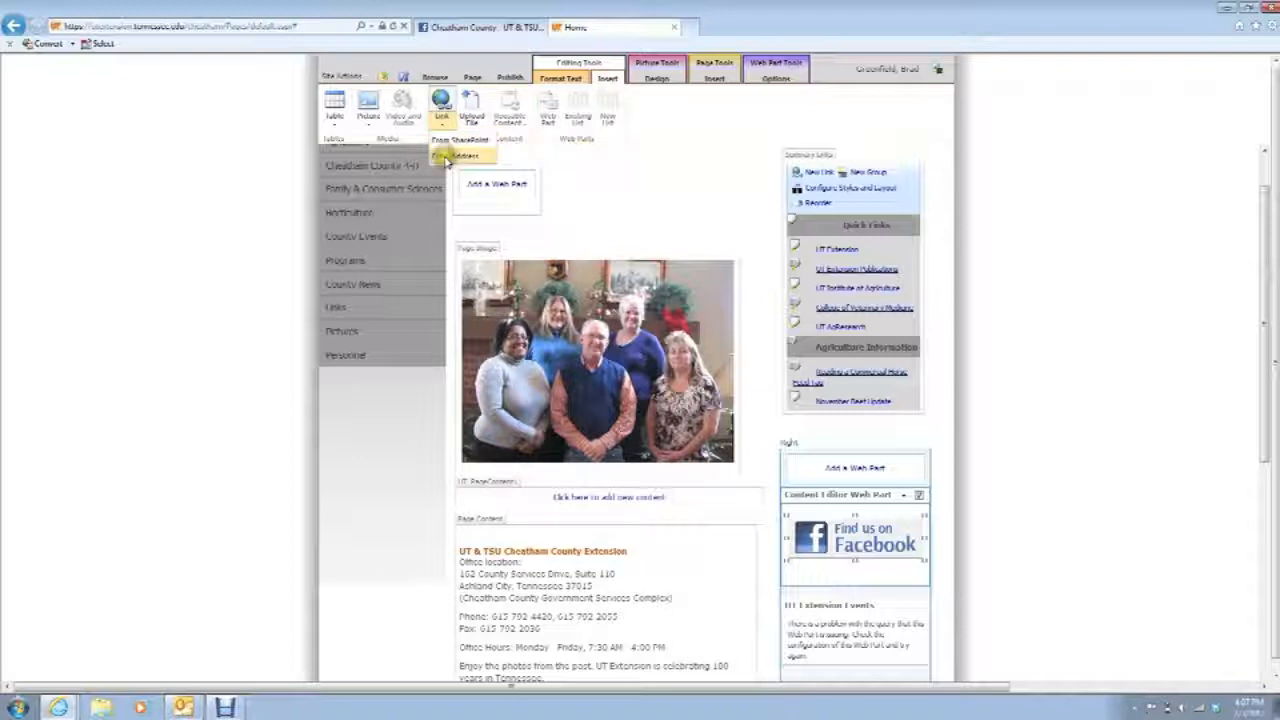
{"action": "left_click", "coordinate": [446, 157]}
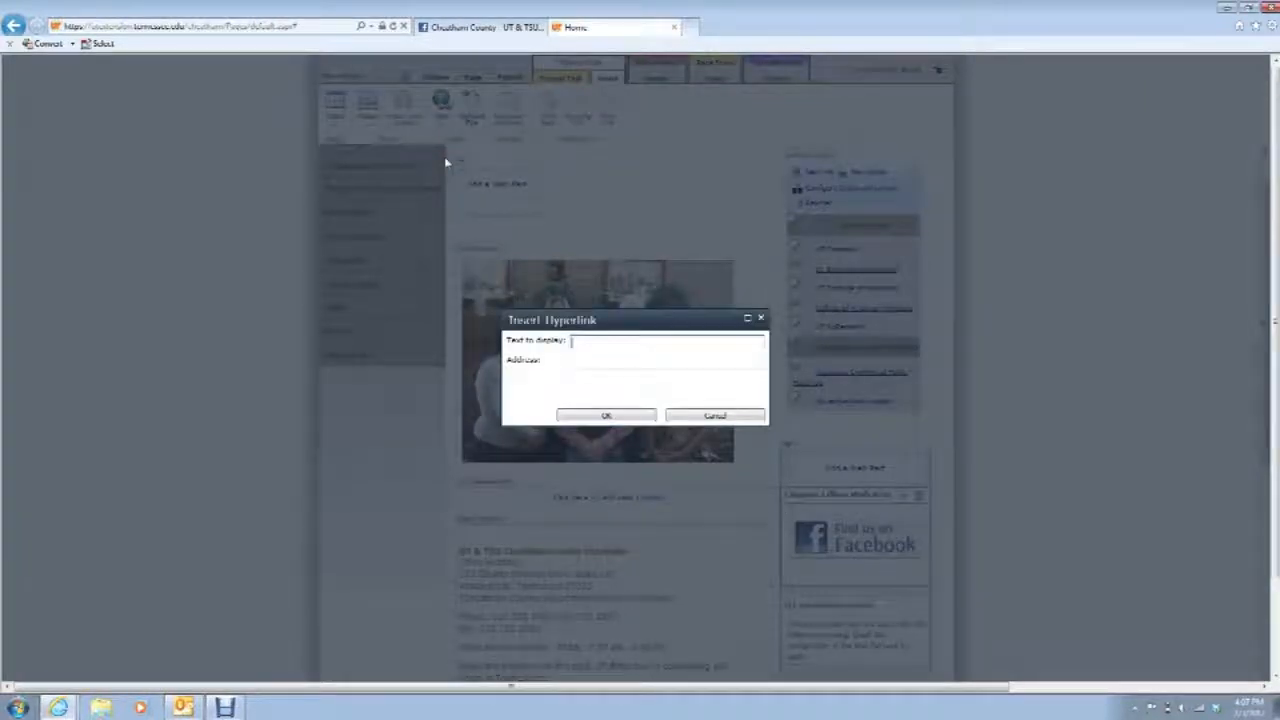
{"action": "left_click", "coordinate": [623, 366]}
Step: Copy the full web address of the Cheatham County - UT & TSU Extension Facebook page
{"action": "left_click", "coordinate": [484, 27]}
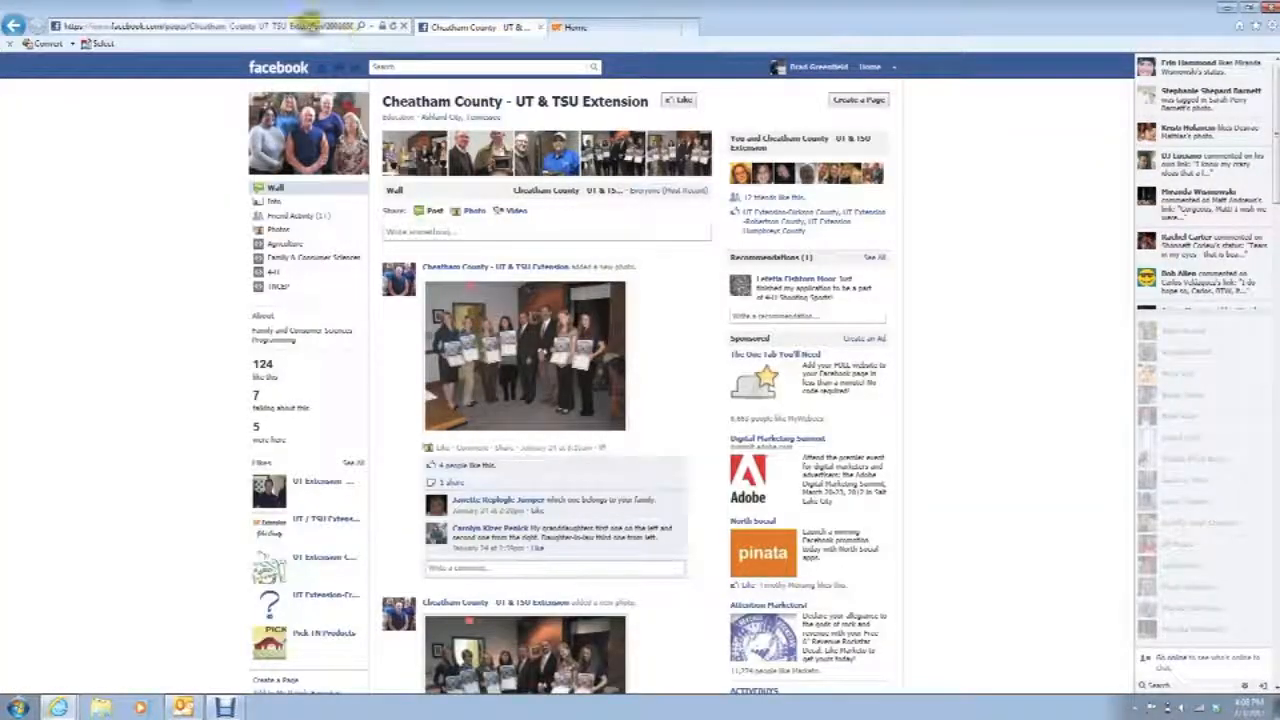
{"action": "left_click", "coordinate": [393, 27]}
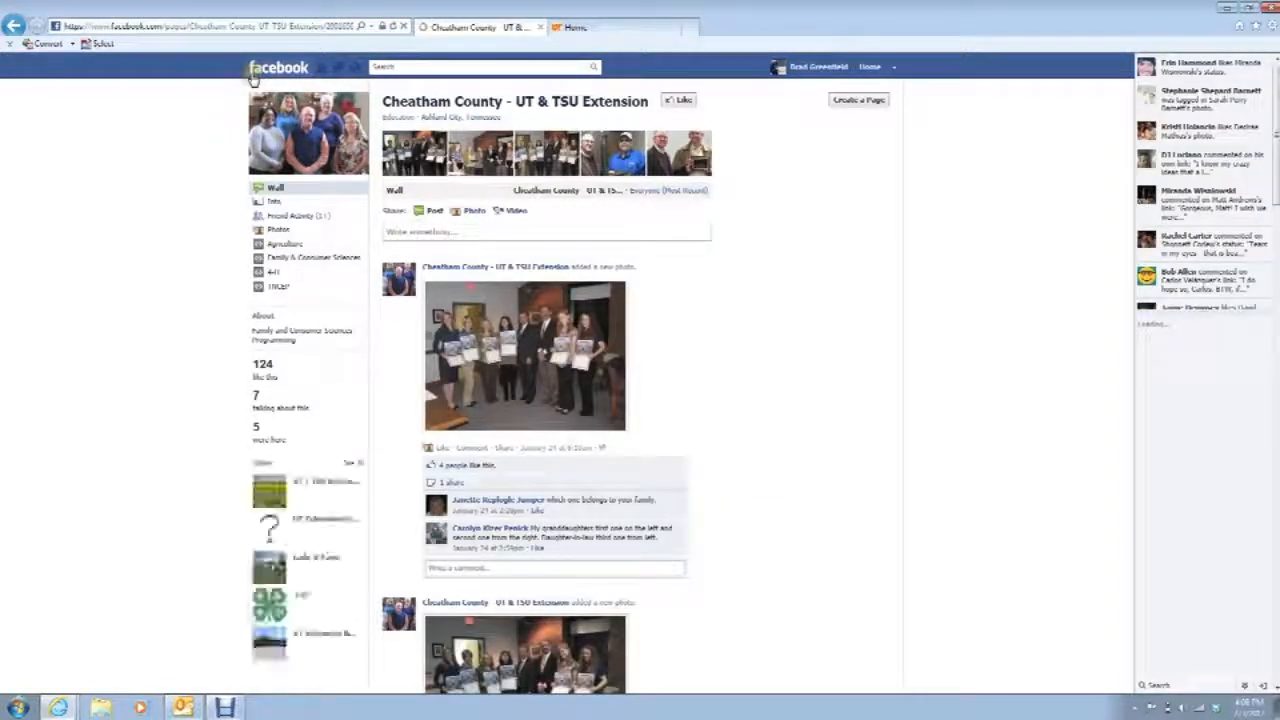
{"action": "left_click", "coordinate": [251, 26]}
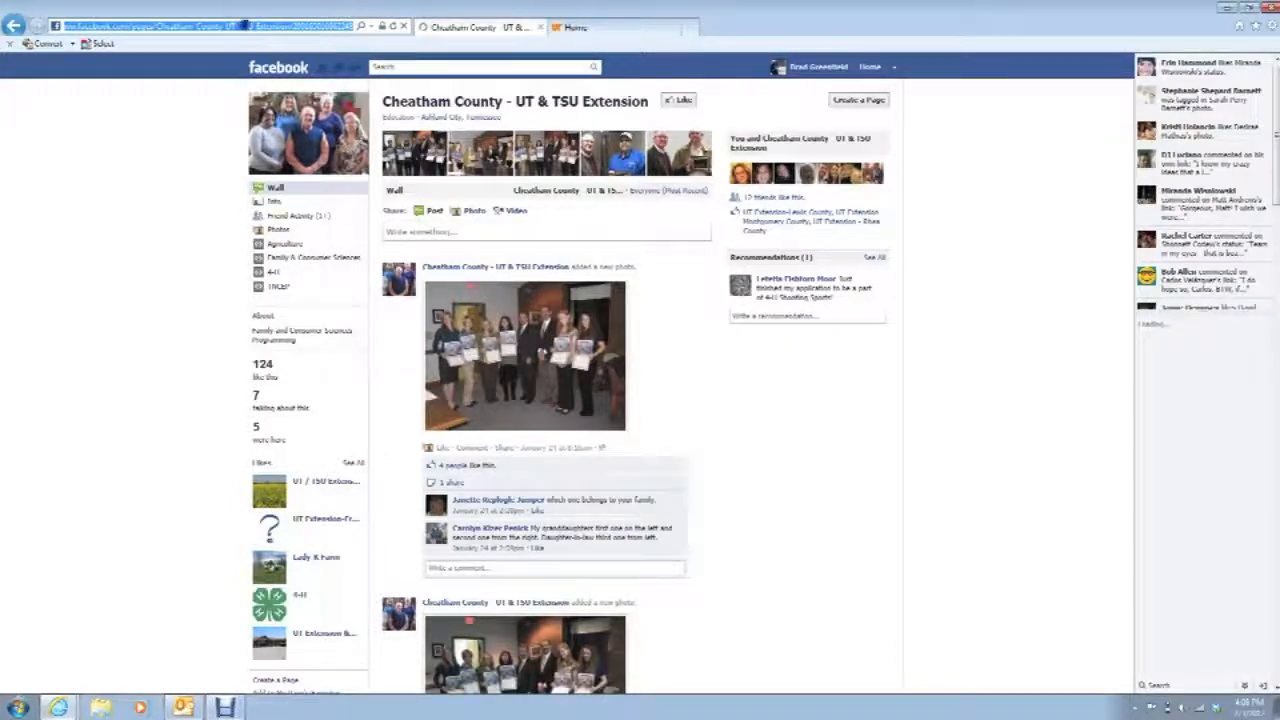
{"action": "right_click", "coordinate": [243, 26]}
{"action": "left_click", "coordinate": [262, 66]}
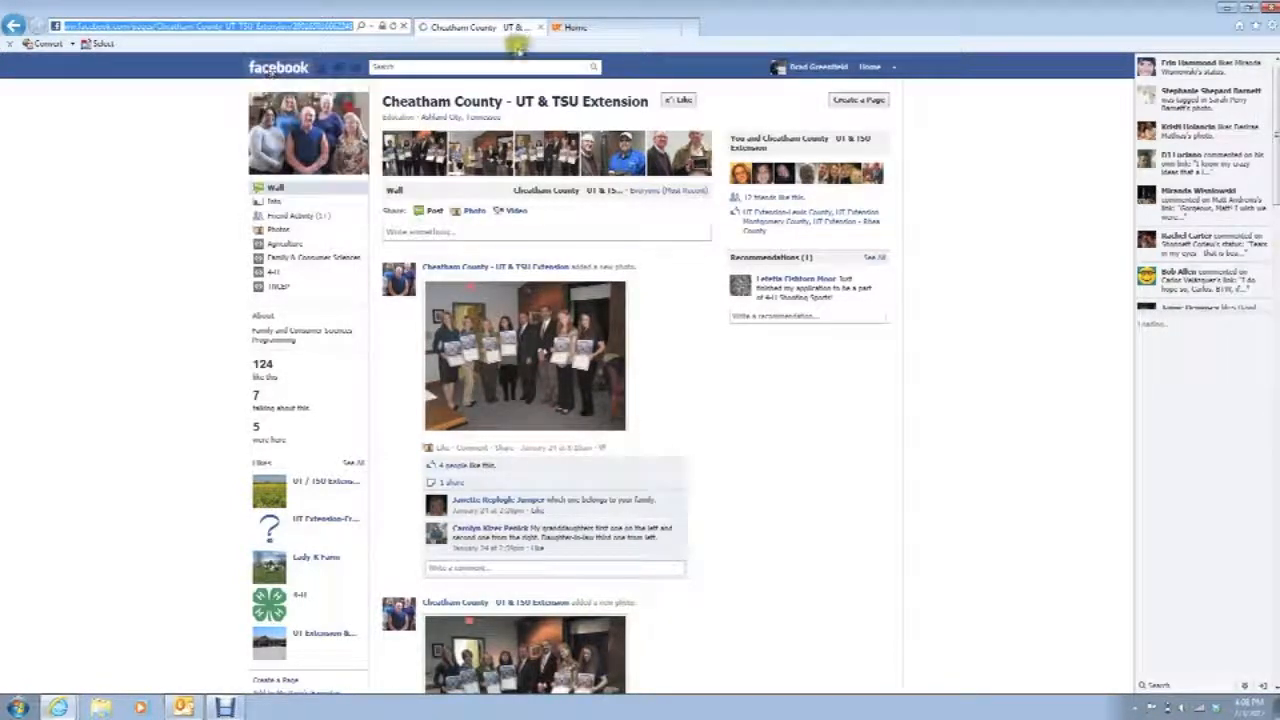
Step: Paste the copied Facebook page address as the picture's hyperlink address on the Home page and accept it
{"action": "left_click", "coordinate": [578, 30]}
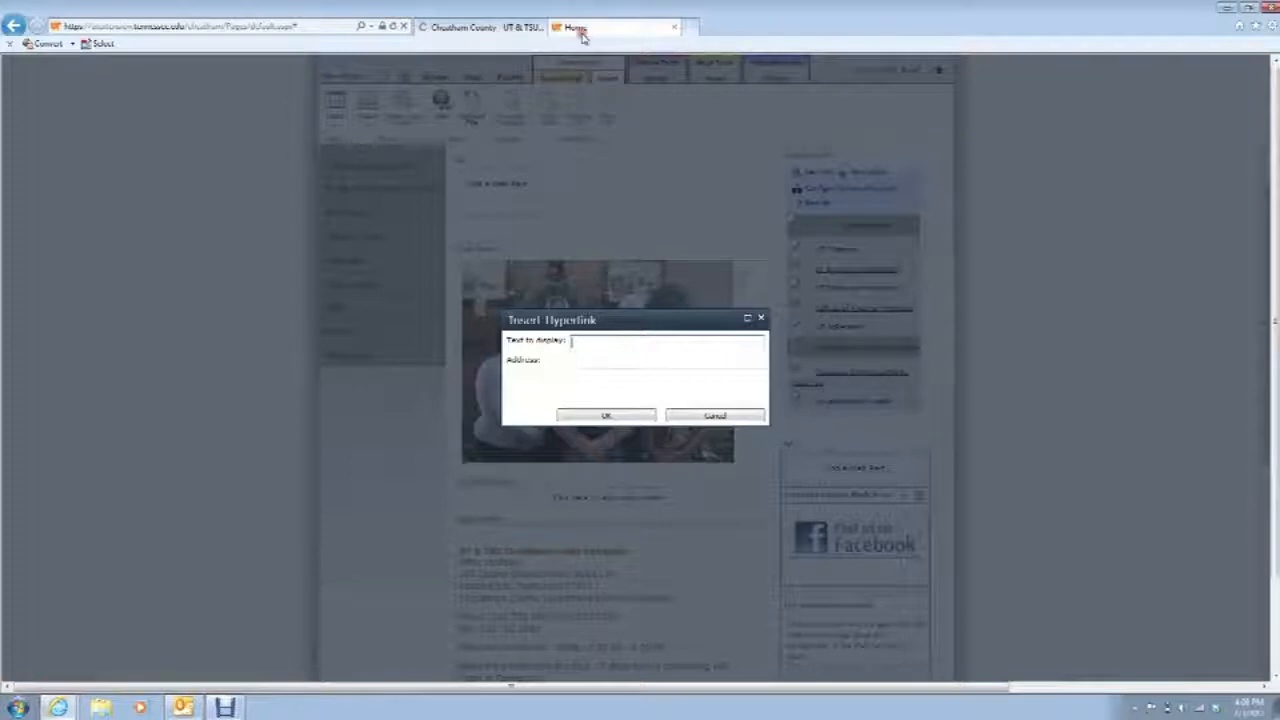
{"action": "left_click", "coordinate": [581, 359]}
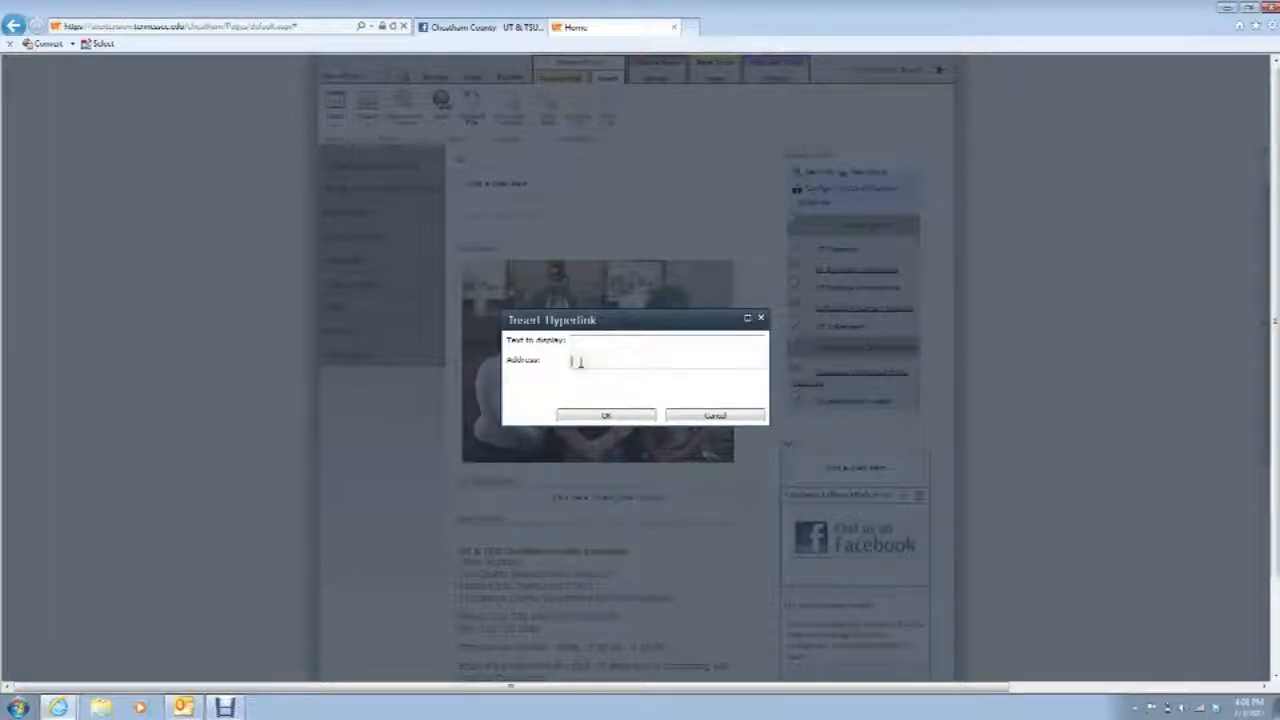
{"action": "right_click", "coordinate": [580, 360]}
{"action": "left_click", "coordinate": [614, 422]}
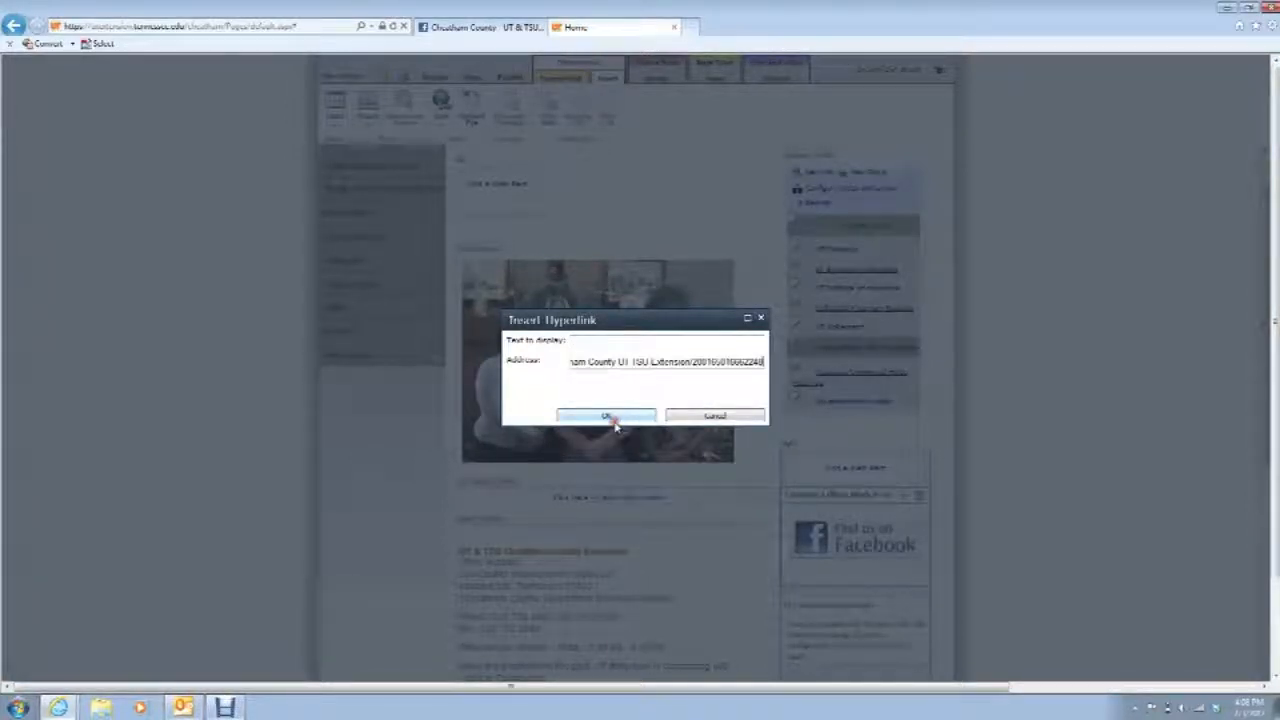
{"action": "left_click", "coordinate": [608, 420]}
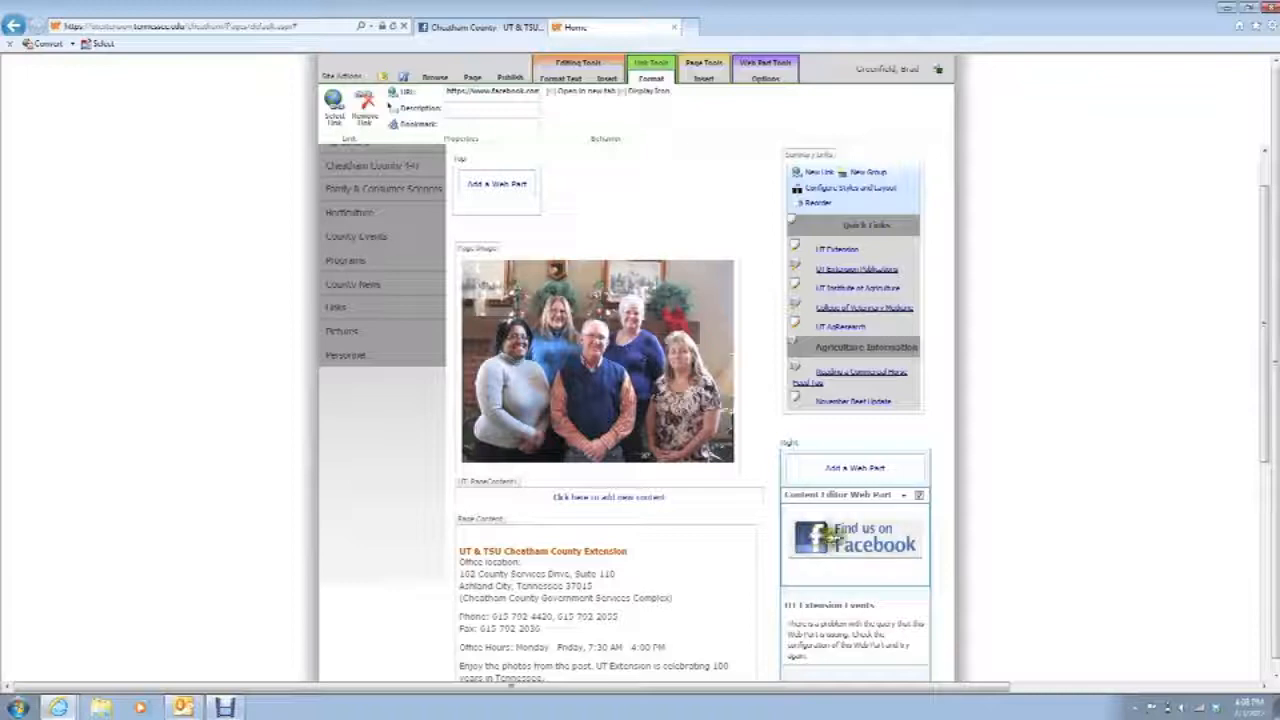
Step: Change the Content Editor web part's title to "Join the Conversation" in its appearance settings, apply it and close the properties
{"action": "left_click", "coordinate": [904, 497]}
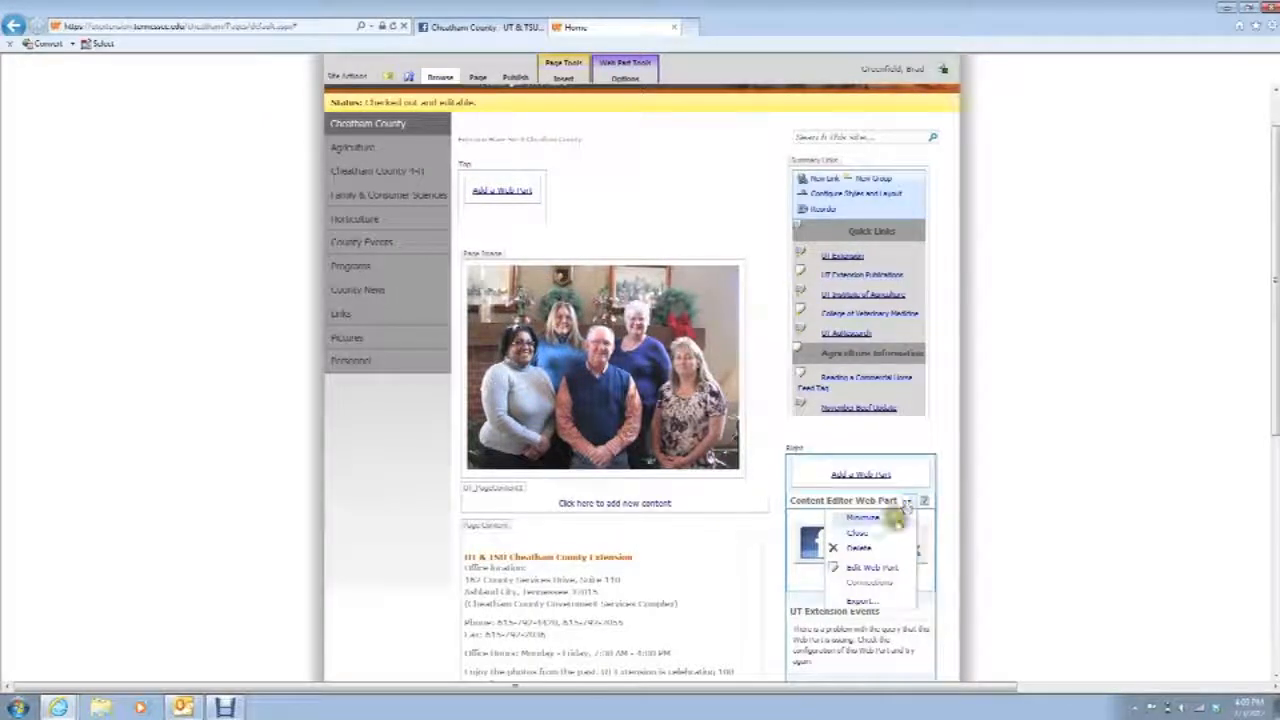
{"action": "left_click", "coordinate": [876, 566]}
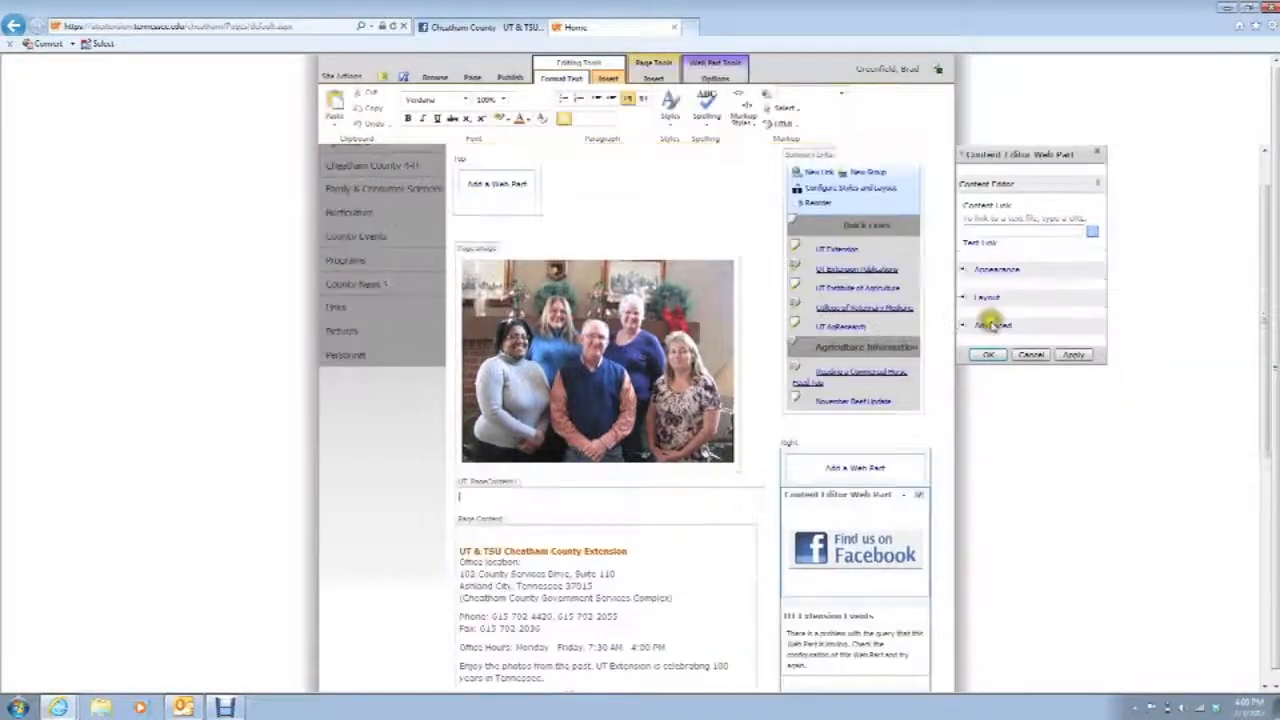
{"action": "left_click", "coordinate": [996, 272]}
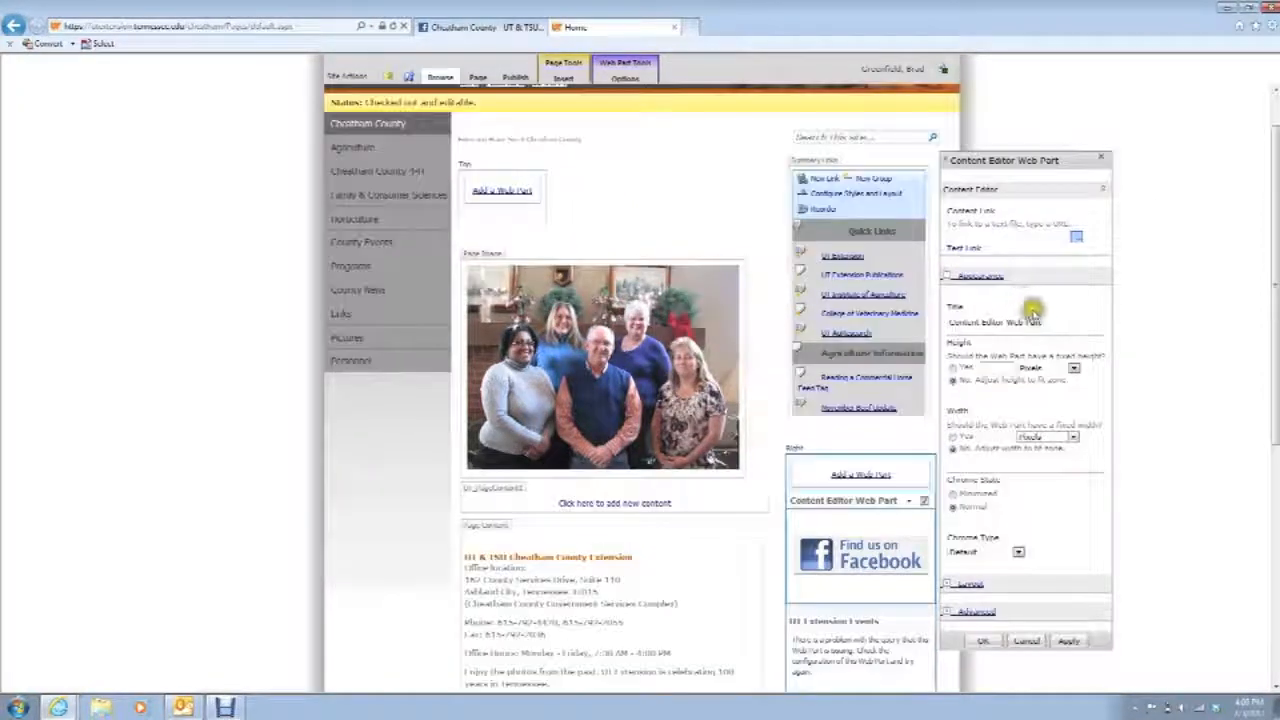
{"action": "left_click", "coordinate": [1049, 325]}
{"action": "key", "text": "BackSpace"}
{"action": "key", "text": "BackSpace"}
{"action": "key", "text": "BackSpace"}
{"action": "key", "text": "BackSpace"}
{"action": "key", "text": "BackSpace"}
{"action": "key", "text": "BackSpace"}
{"action": "key", "text": "BackSpace"}
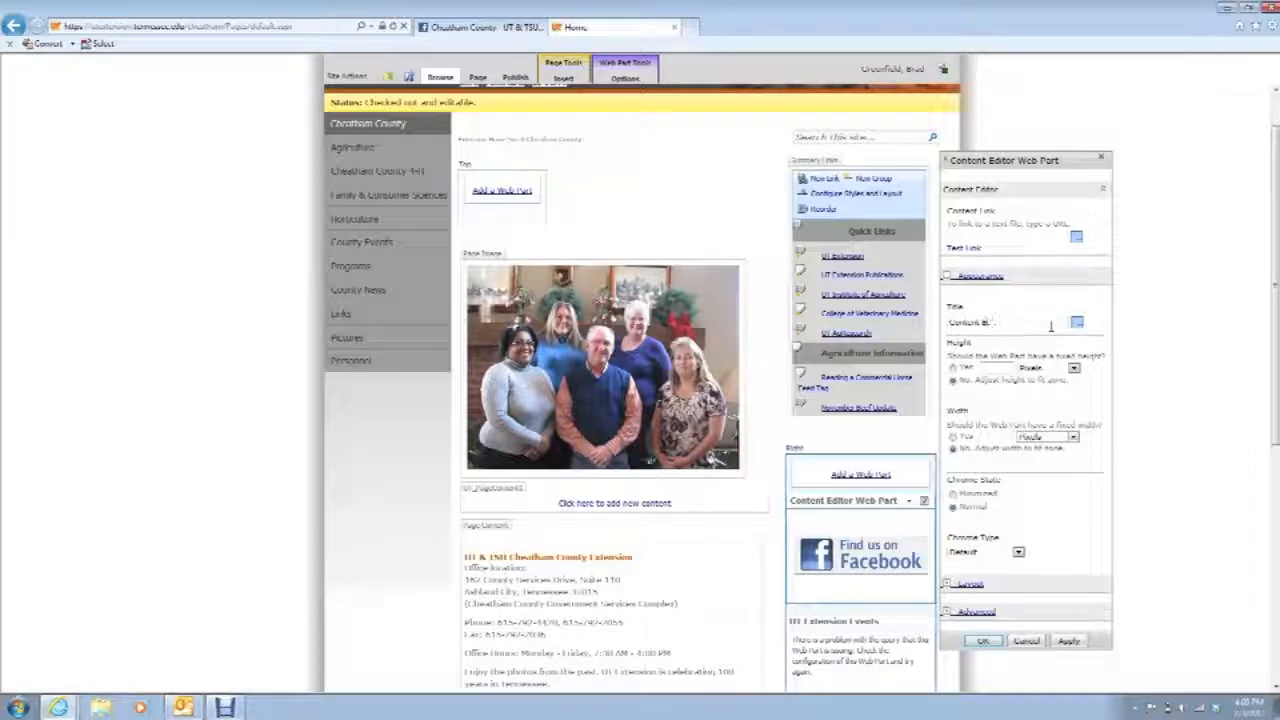
{"action": "key", "text": "BackSpace"}
{"action": "key", "text": "BackSpace"}
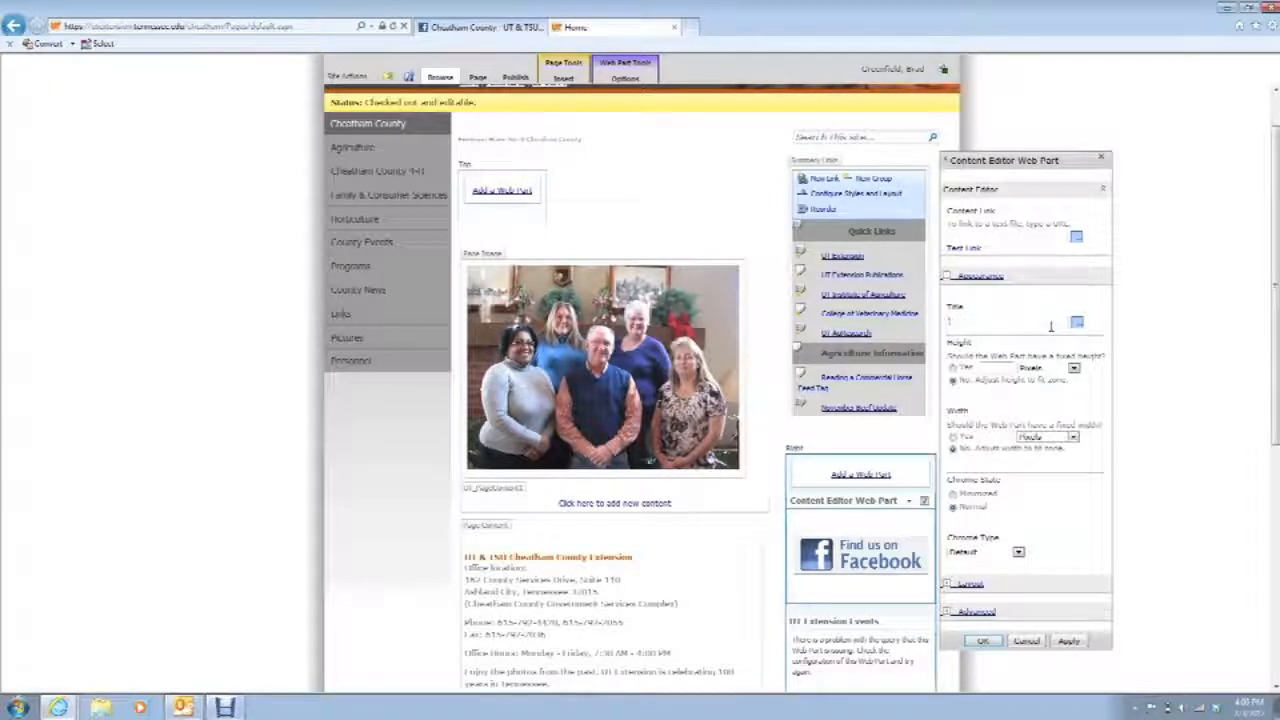
{"action": "type", "text": "Join the Cont"}
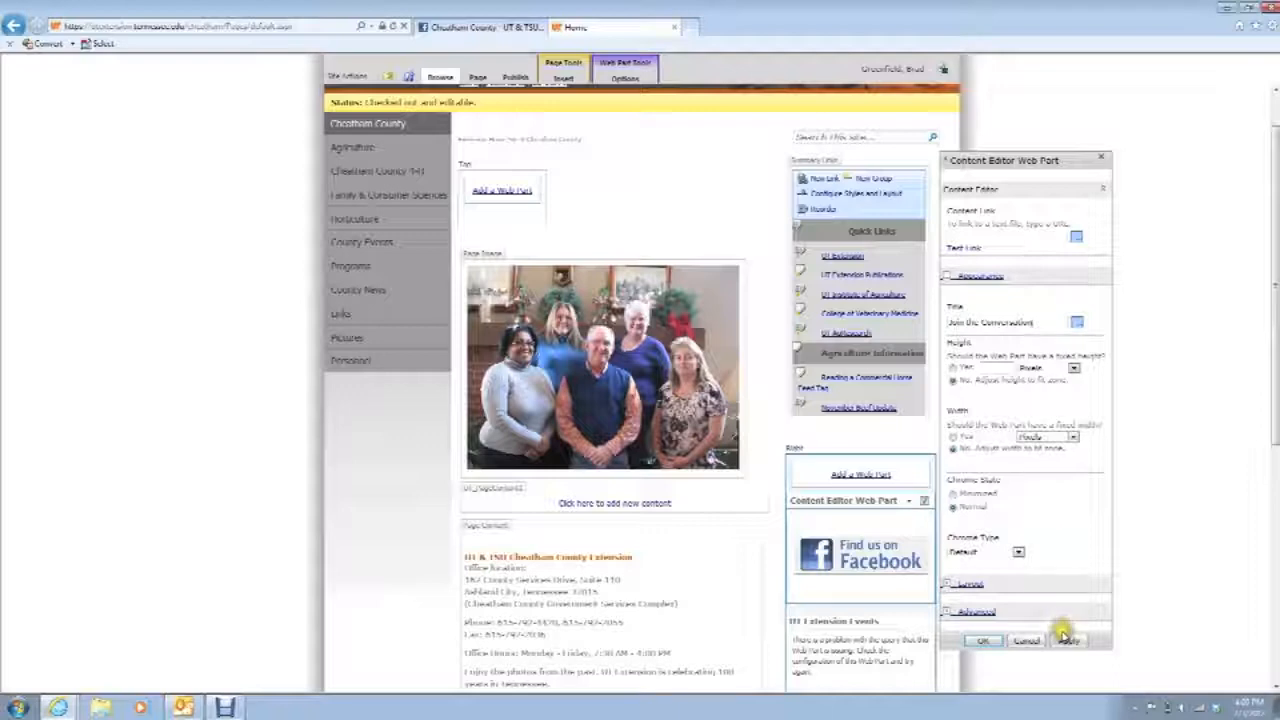
{"action": "left_click", "coordinate": [1067, 640]}
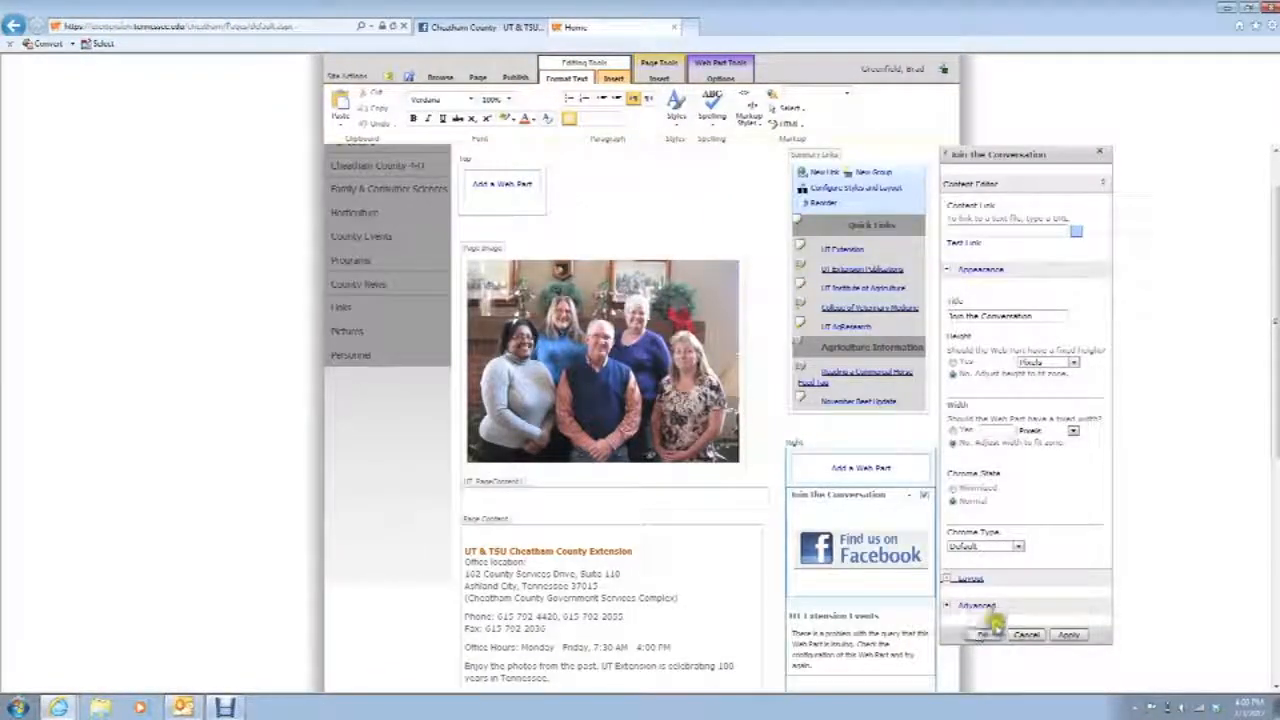
{"action": "left_click", "coordinate": [988, 635]}
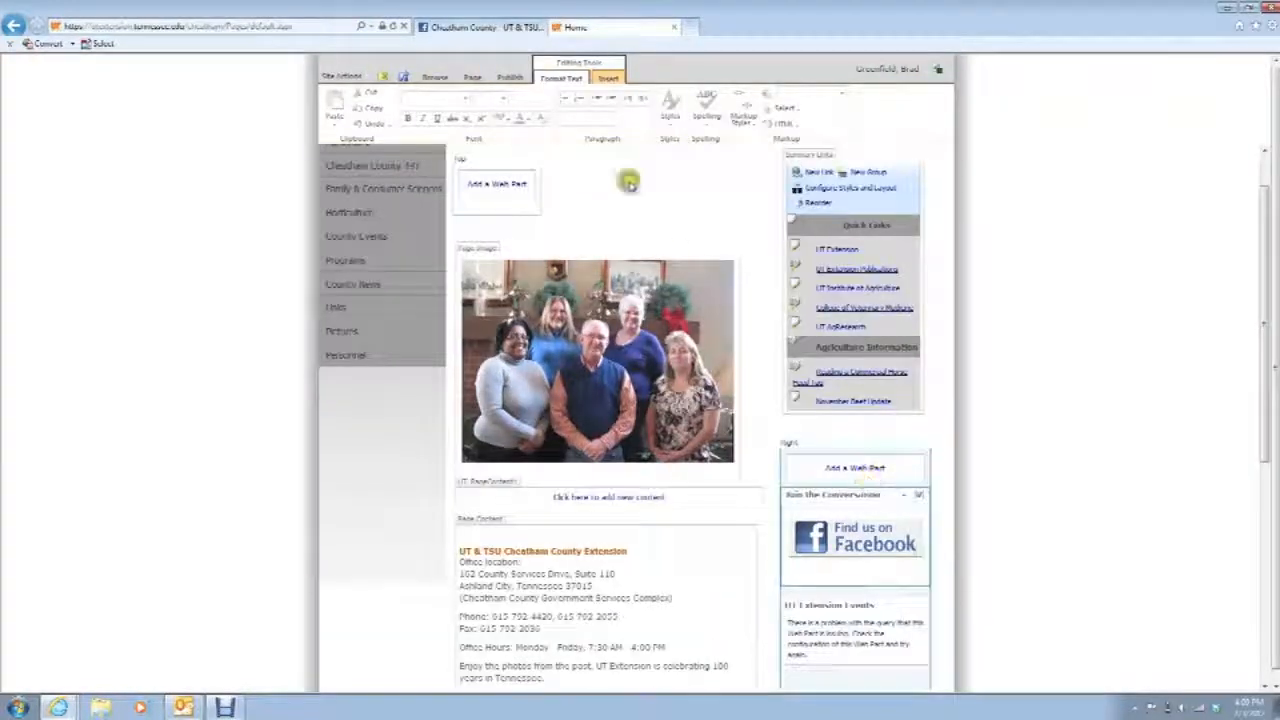
Step: Publish the Home page with the comment "Added Facebook Like button"
{"action": "left_click", "coordinate": [512, 78]}
{"action": "left_click", "coordinate": [340, 103]}
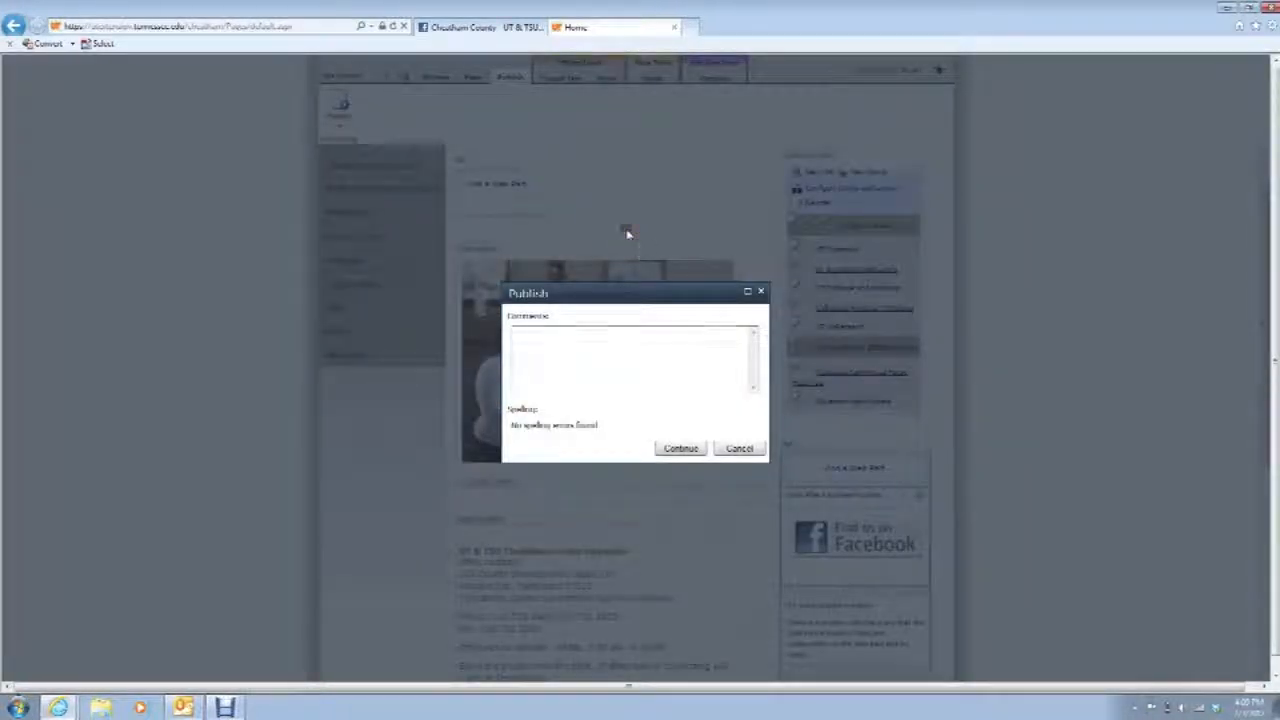
{"action": "left_click", "coordinate": [568, 340]}
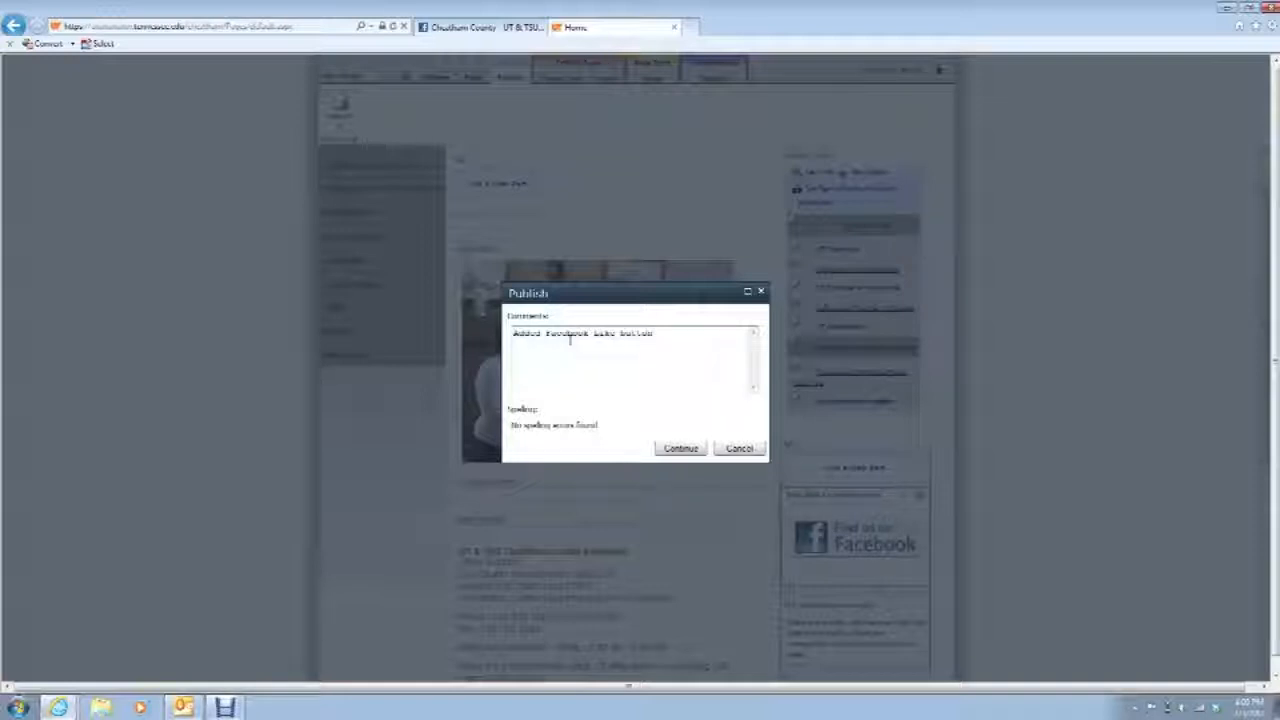
{"action": "left_click", "coordinate": [680, 448]}
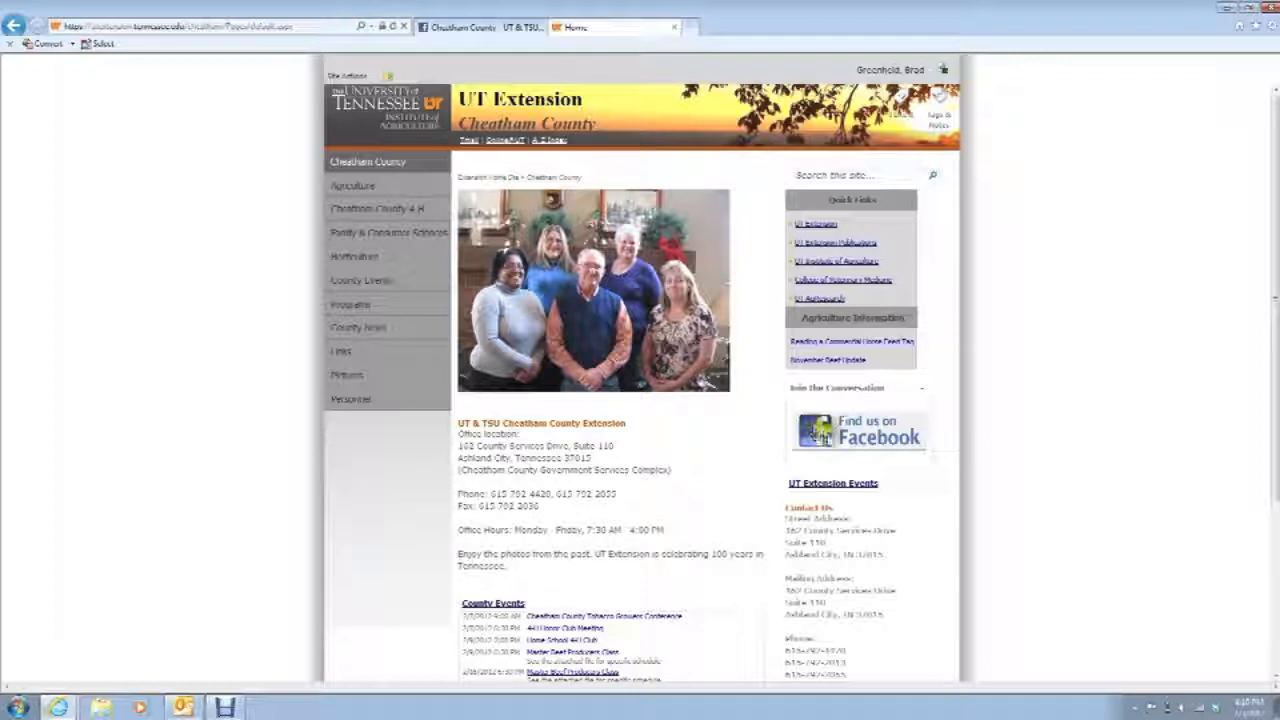
Step: Test the "Find us on Facebook" picture's link on the published page and return to the Home page
{"action": "left_click", "coordinate": [806, 450]}
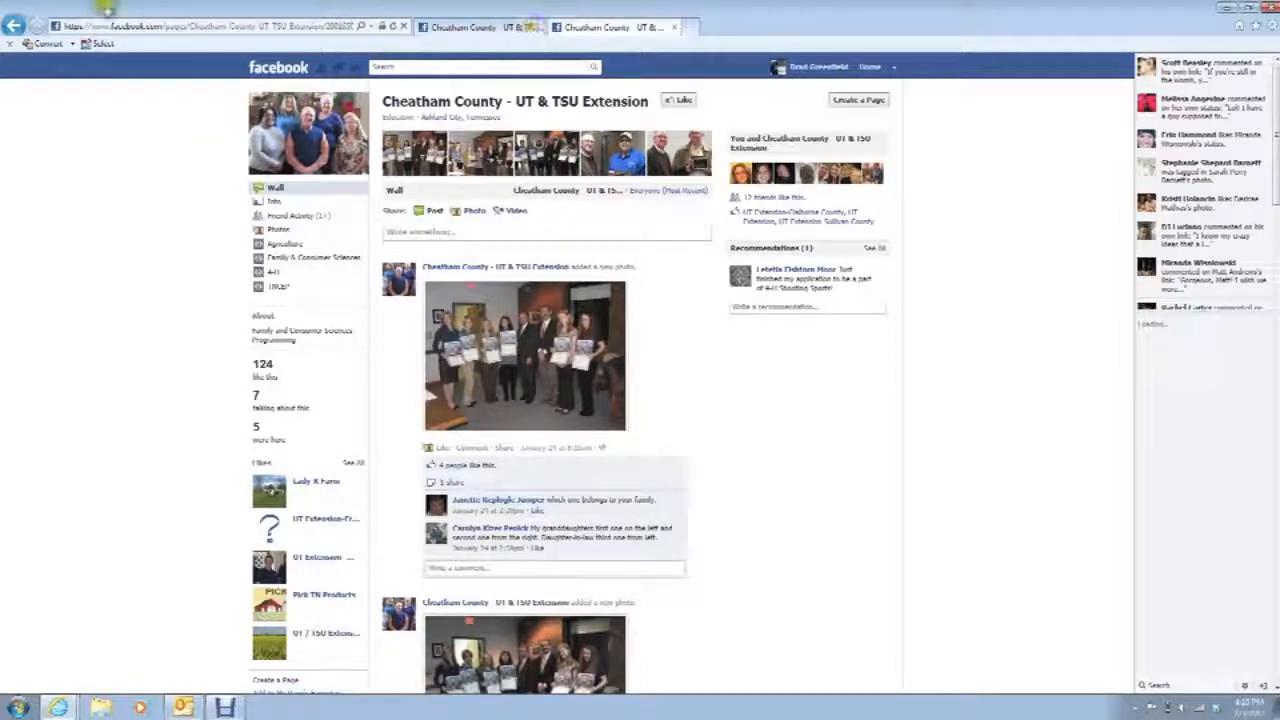
{"action": "left_click", "coordinate": [10, 28]}
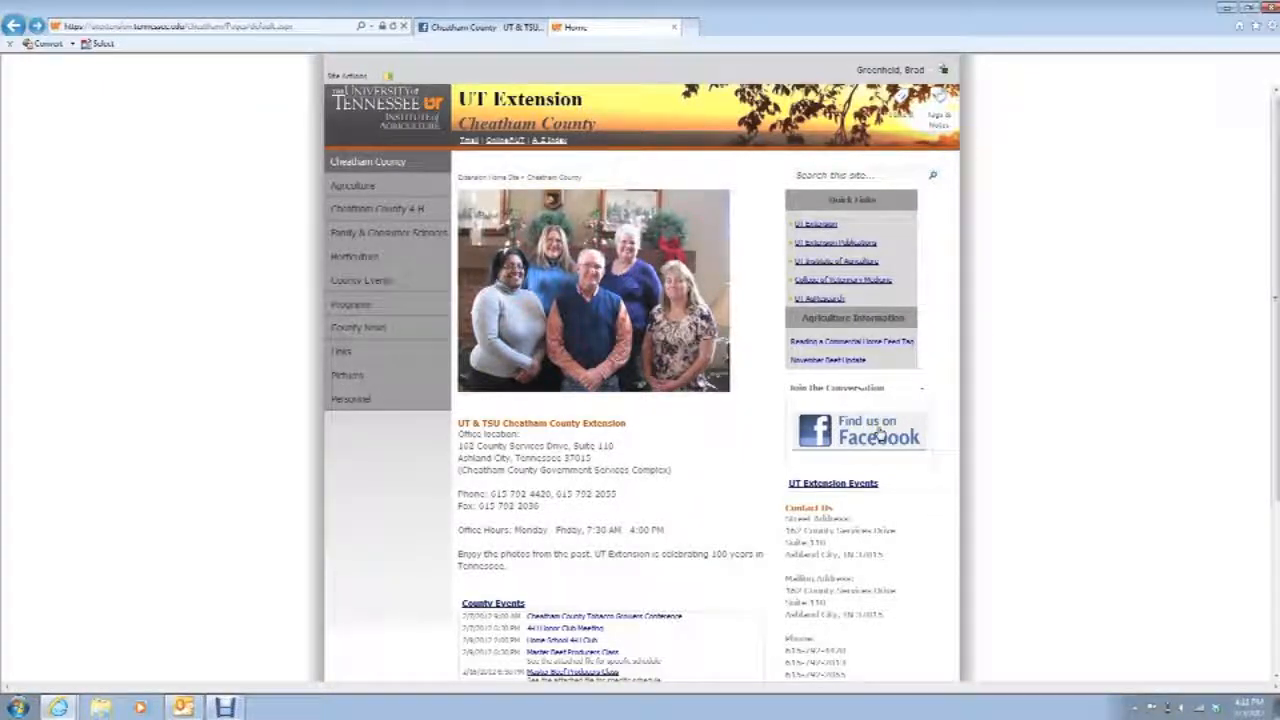
{"action": "left_click", "coordinate": [860, 424]}
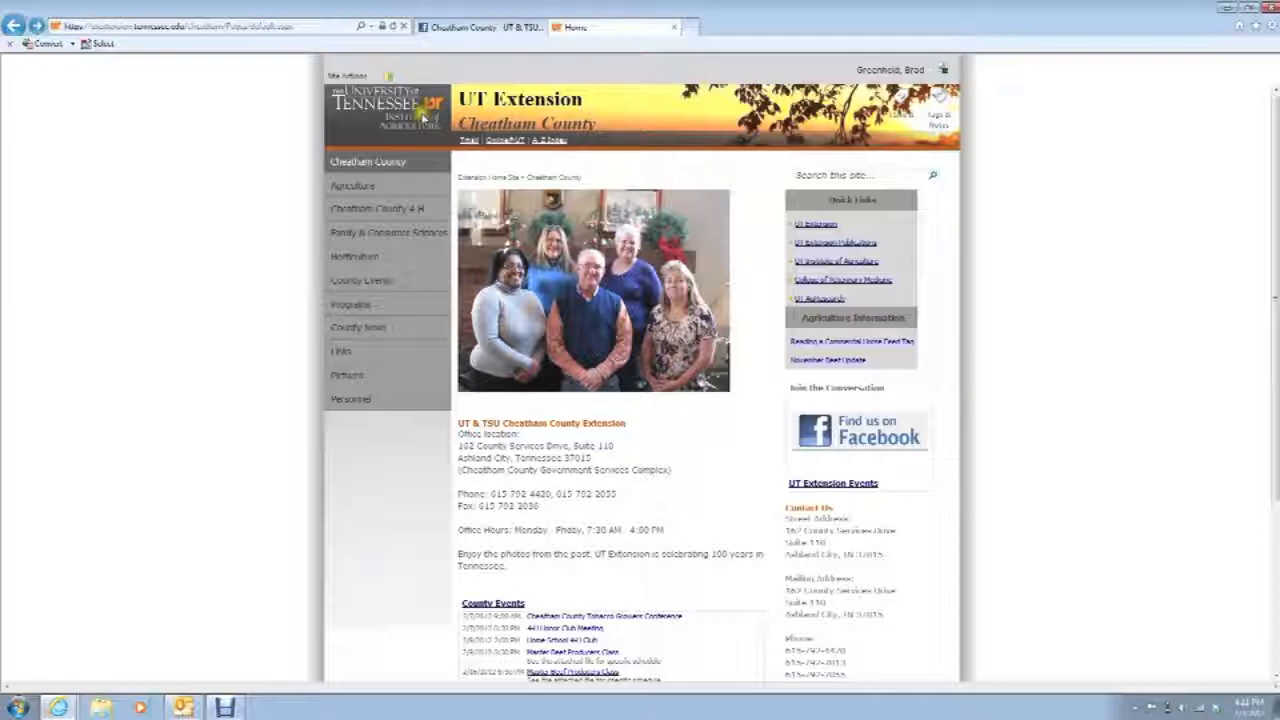
Step: Reopen the Home page for editing and set the "Find us on Facebook" picture's link to open in a new tab
{"action": "left_click", "coordinate": [372, 77]}
{"action": "left_click", "coordinate": [369, 105]}
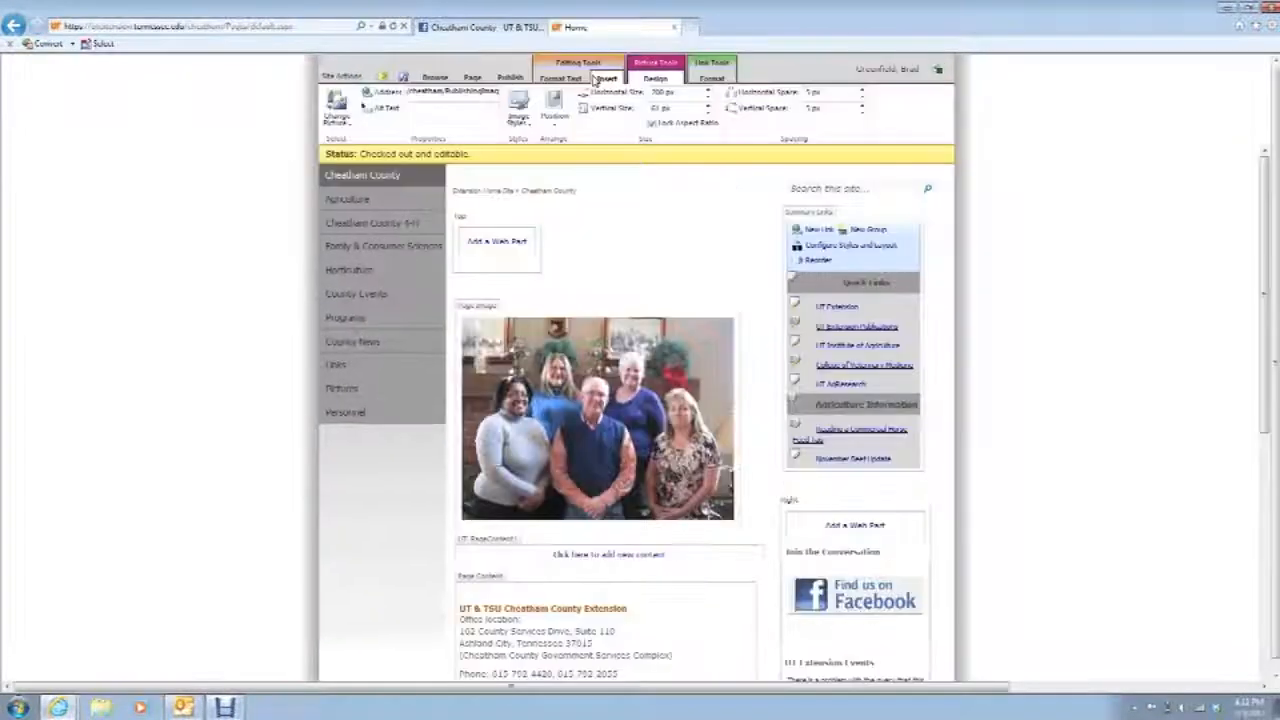
{"action": "left_click", "coordinate": [830, 596]}
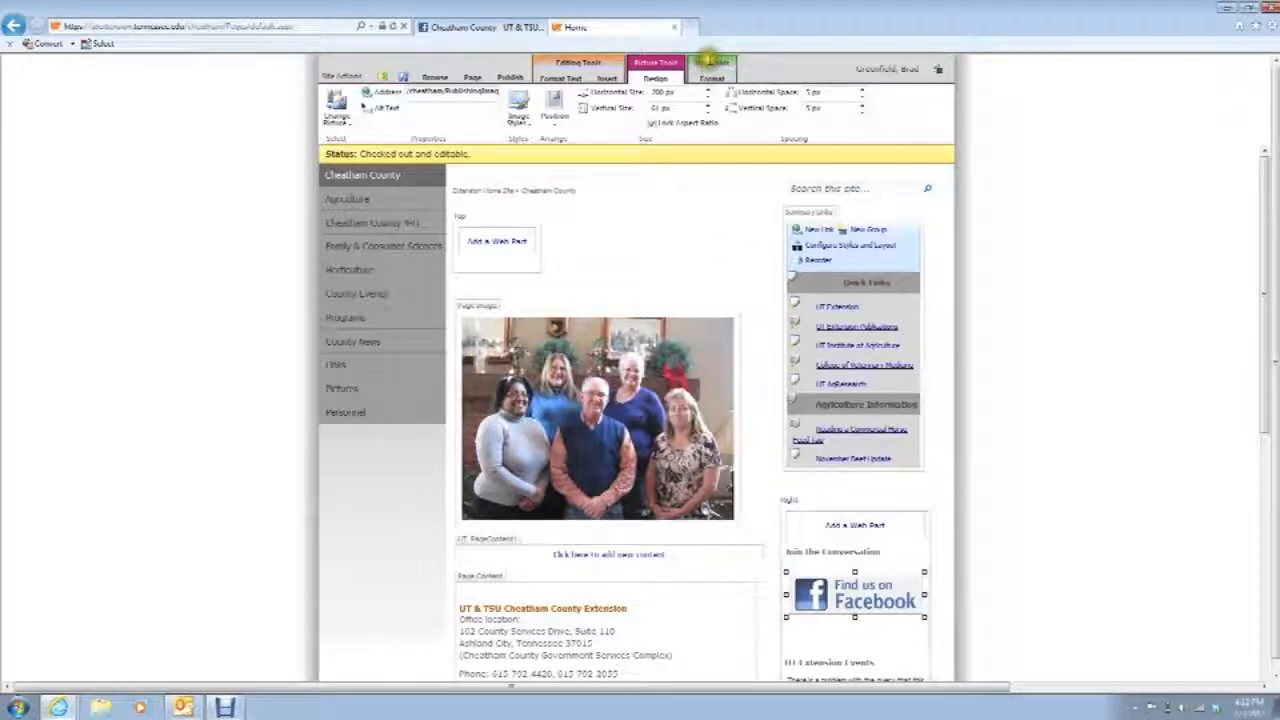
{"action": "left_click", "coordinate": [711, 79]}
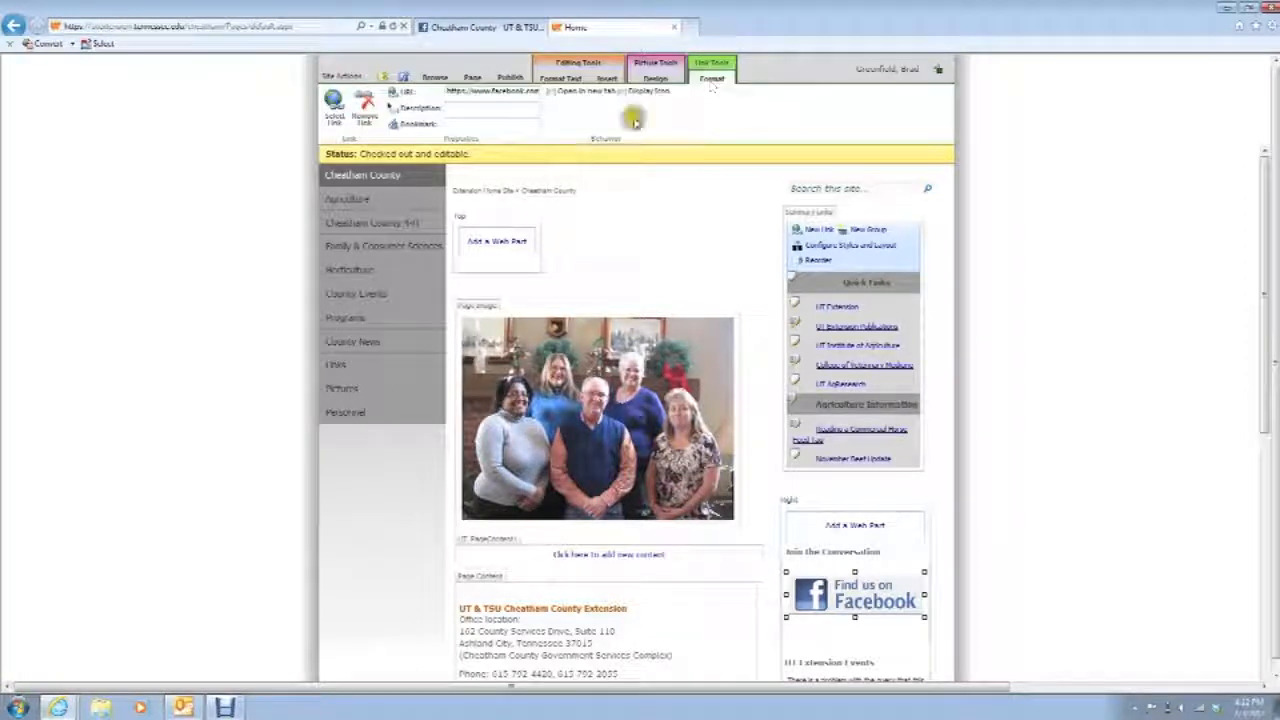
{"action": "left_click", "coordinate": [551, 93]}
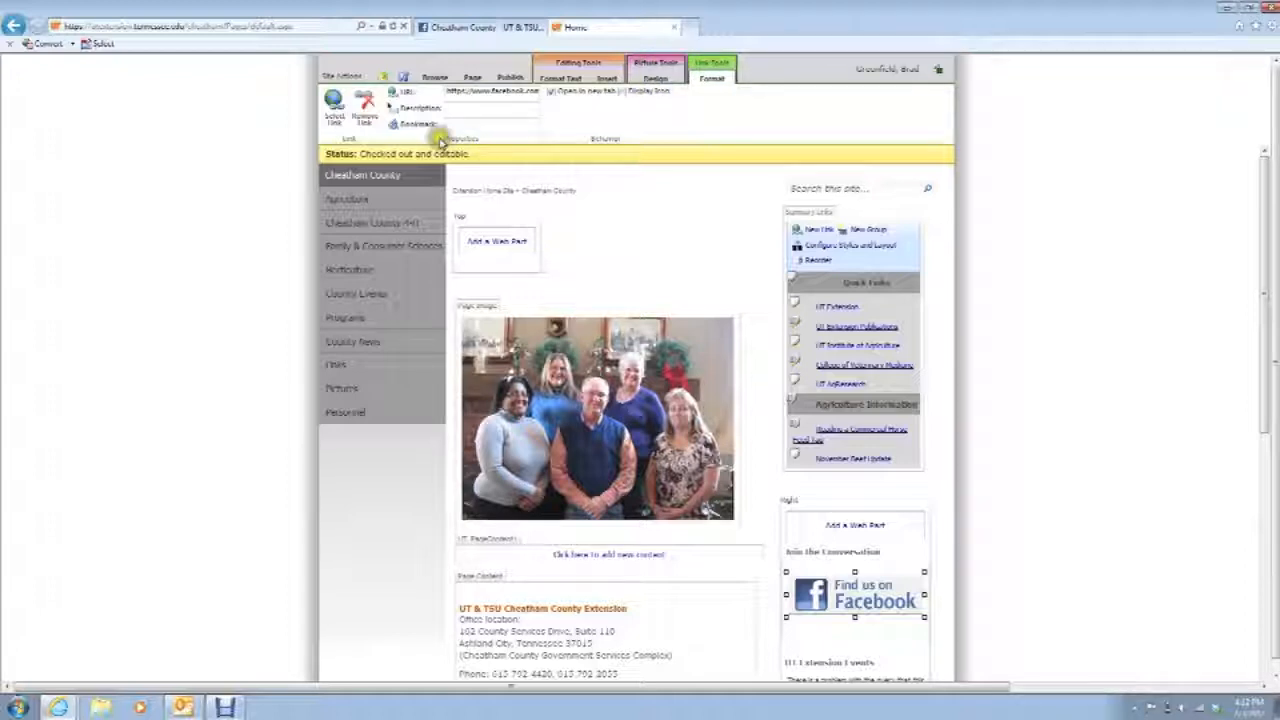
Step: Publish the Home page again with the comment "adjusted link on Facebook like button"
{"action": "left_click", "coordinate": [511, 77]}
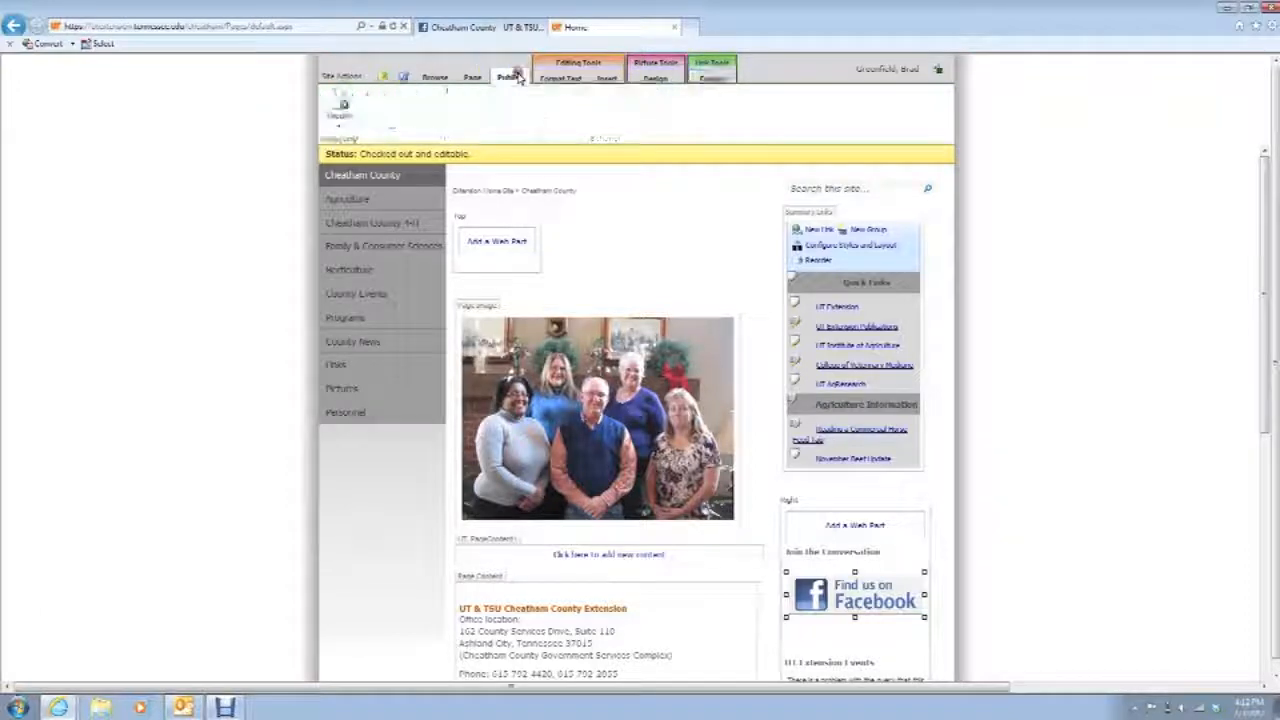
{"action": "left_click", "coordinate": [343, 107]}
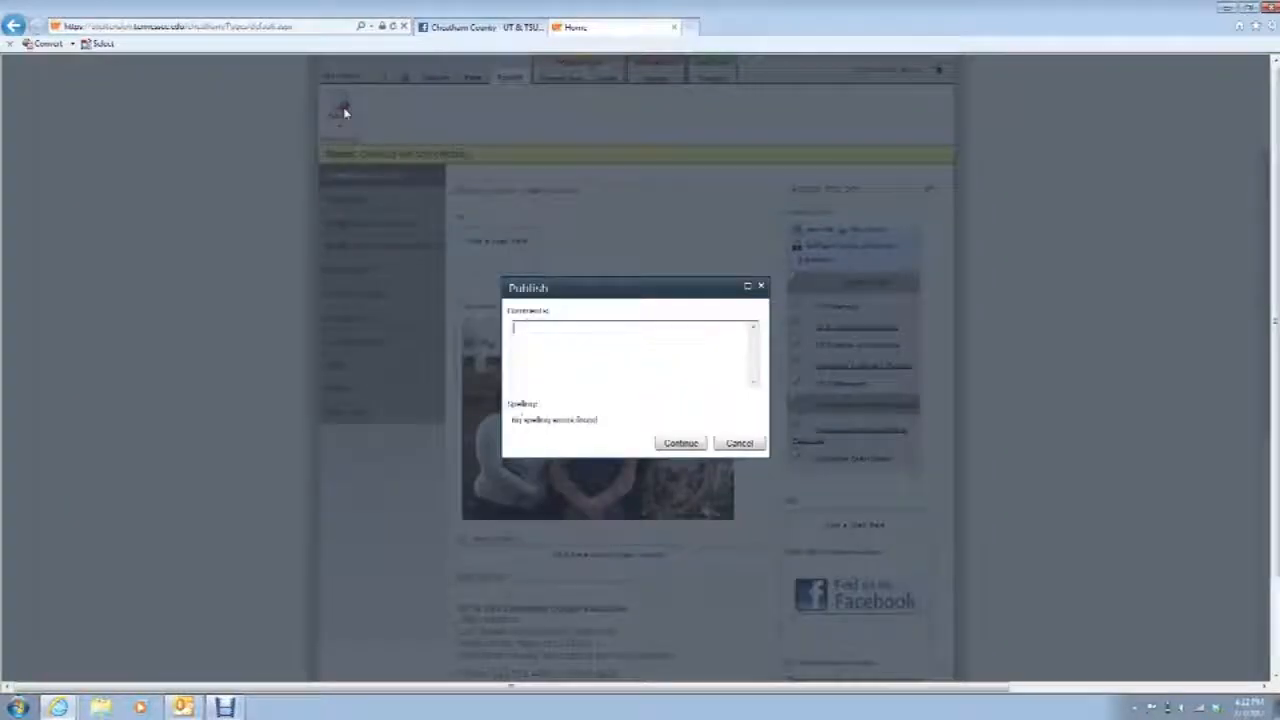
{"action": "left_click", "coordinate": [690, 447]}
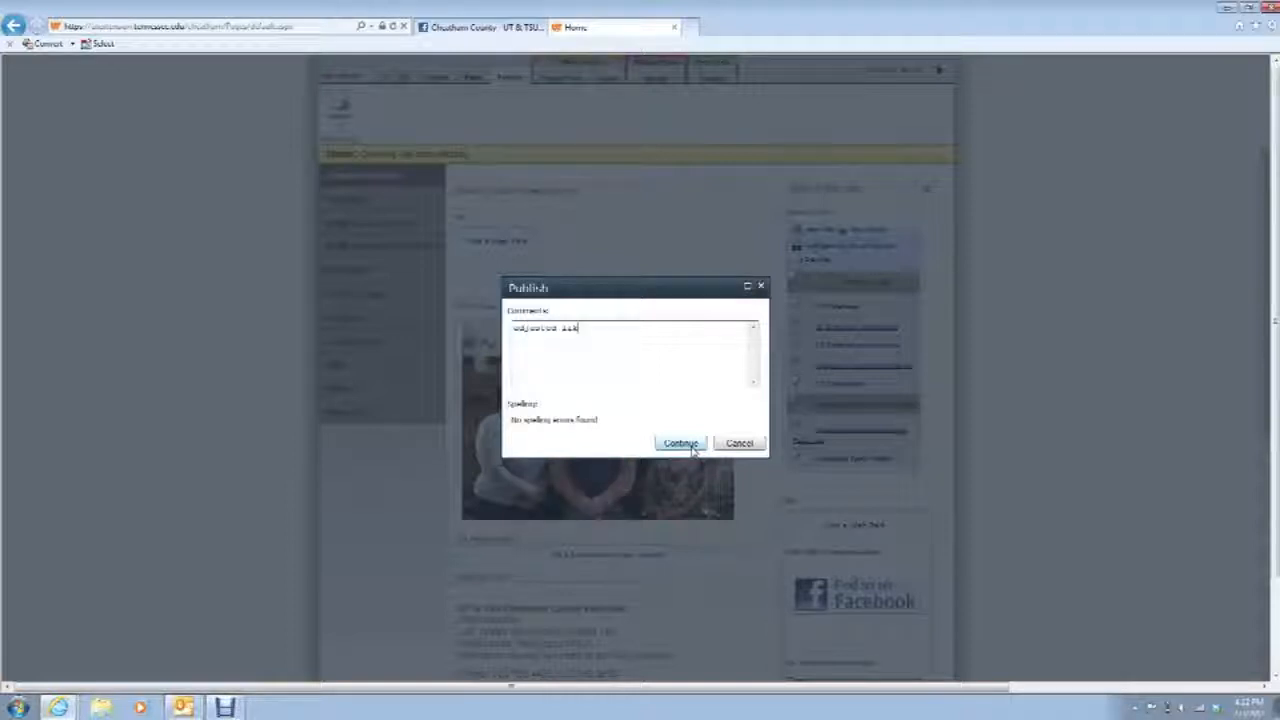
{"action": "type", "text": "k on Fac"}
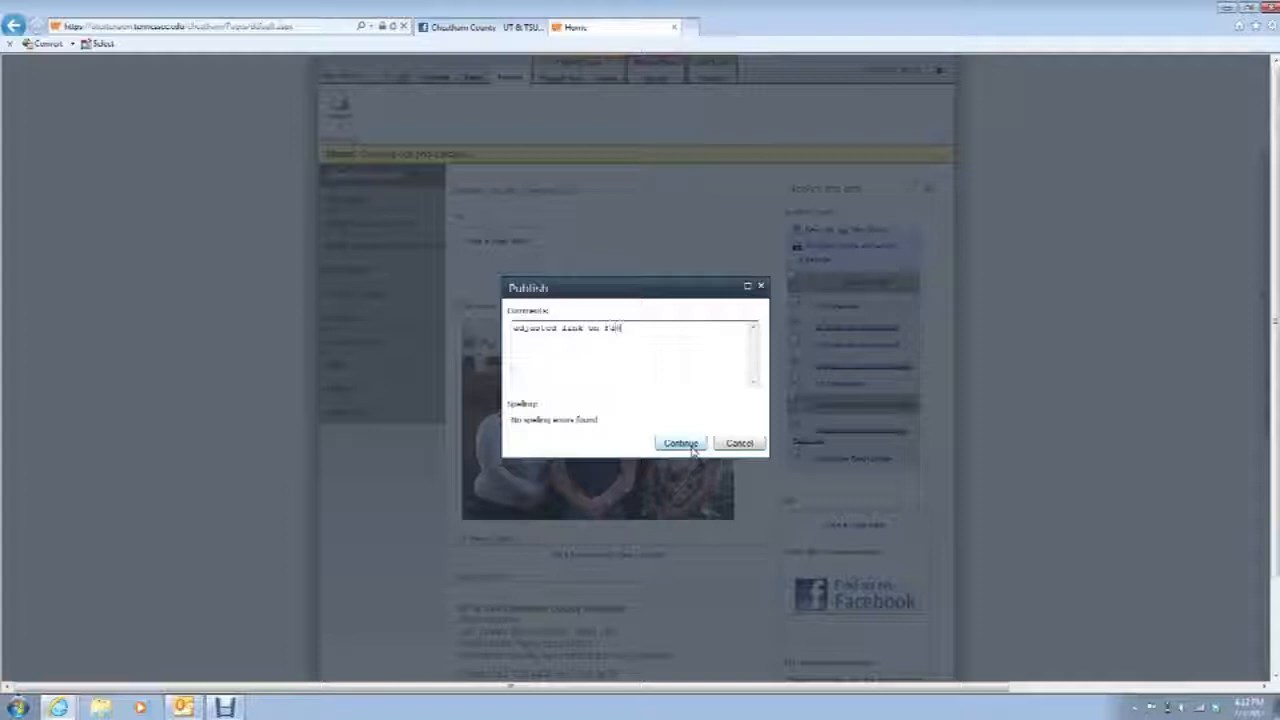
{"action": "type", "text": "ebook is"}
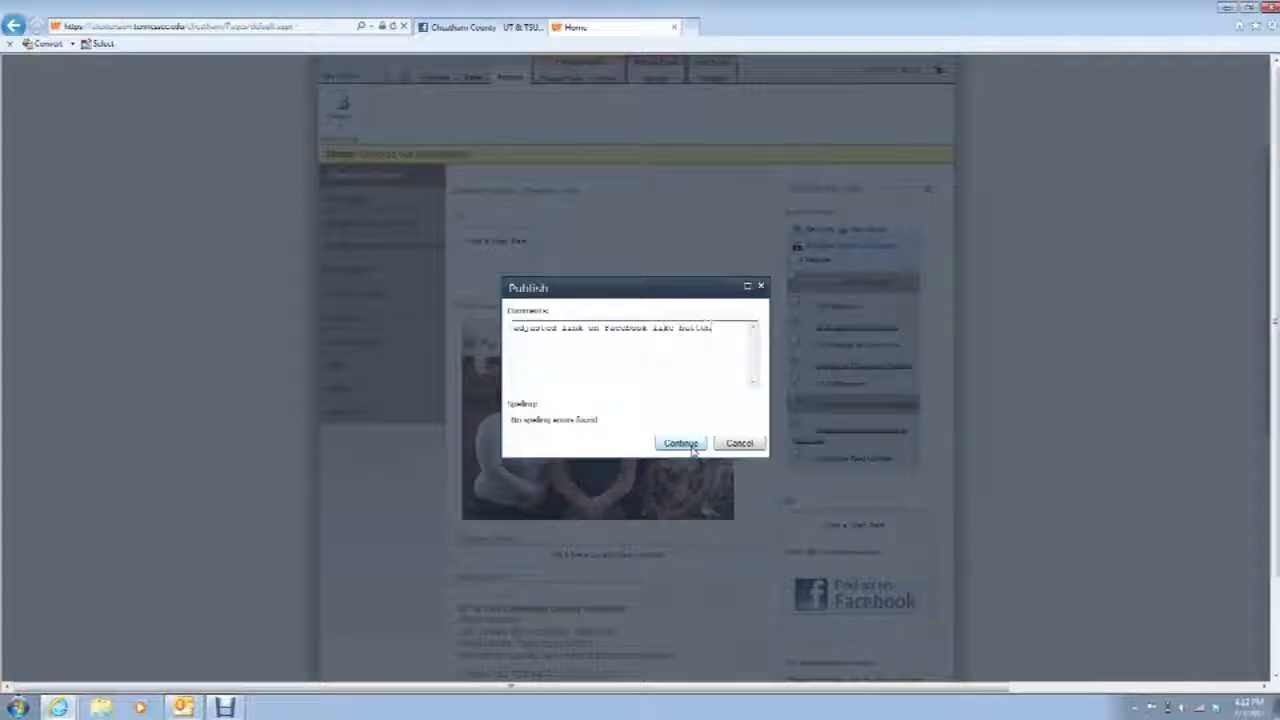
{"action": "left_click", "coordinate": [682, 444]}
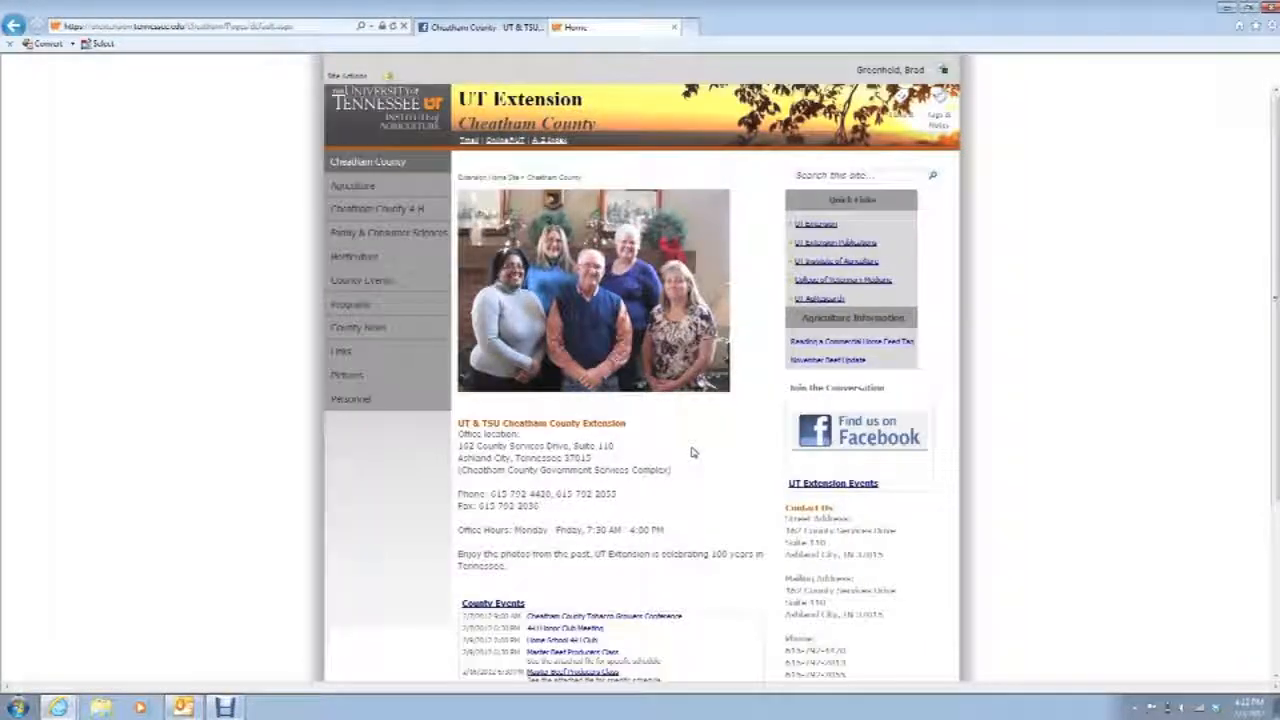
Step: Test the republished "Find us on Facebook" link, compare its Facebook tab with the Home tab, and return to the Home page
{"action": "left_click", "coordinate": [827, 441]}
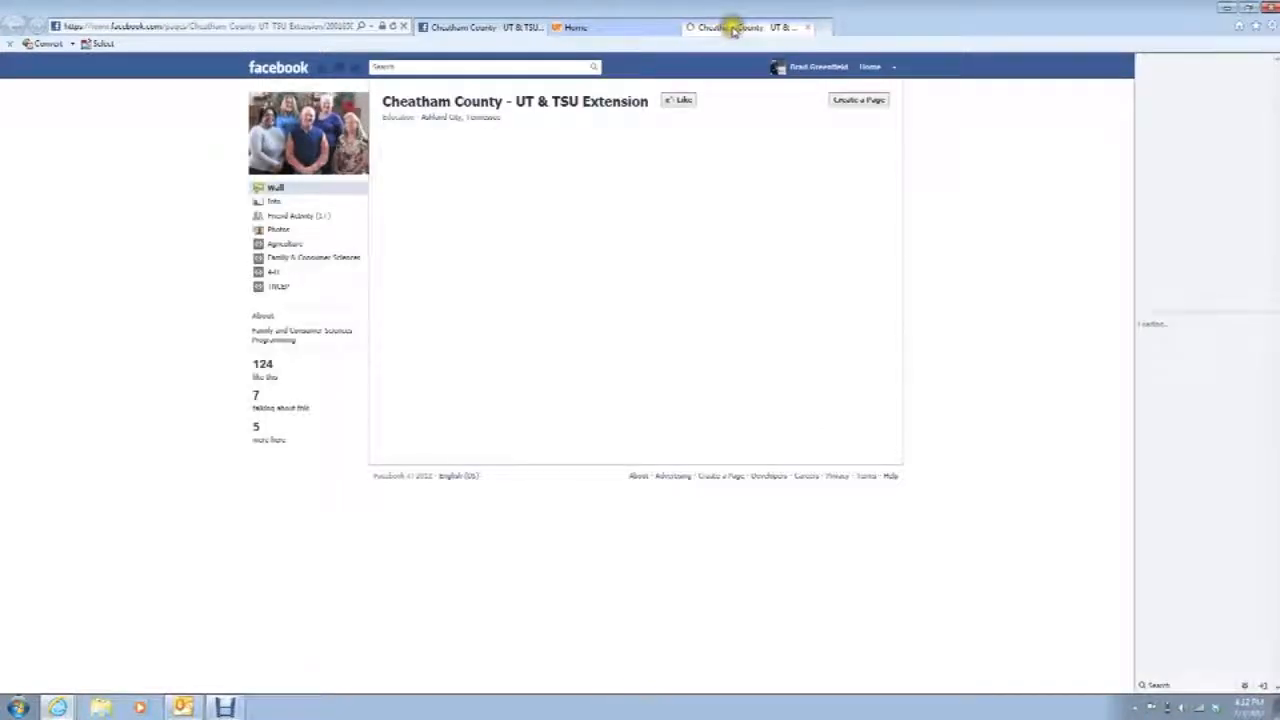
{"action": "left_click", "coordinate": [658, 24]}
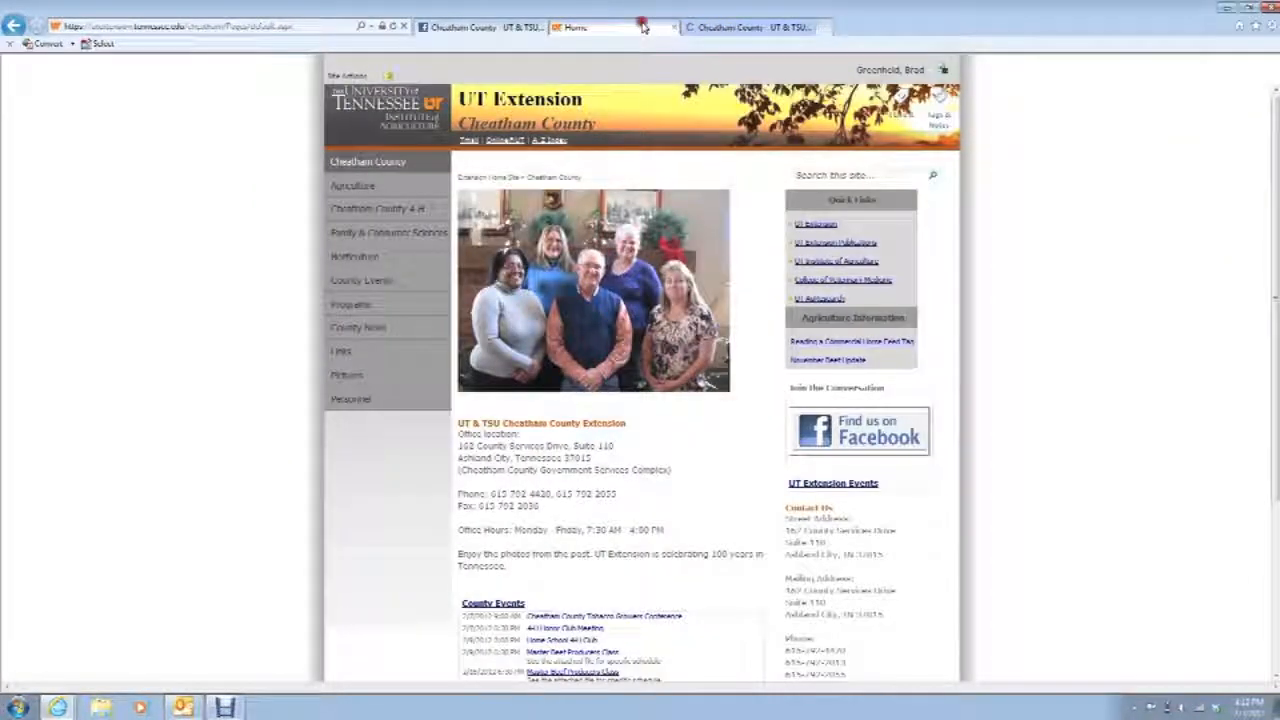
{"action": "left_click", "coordinate": [707, 27]}
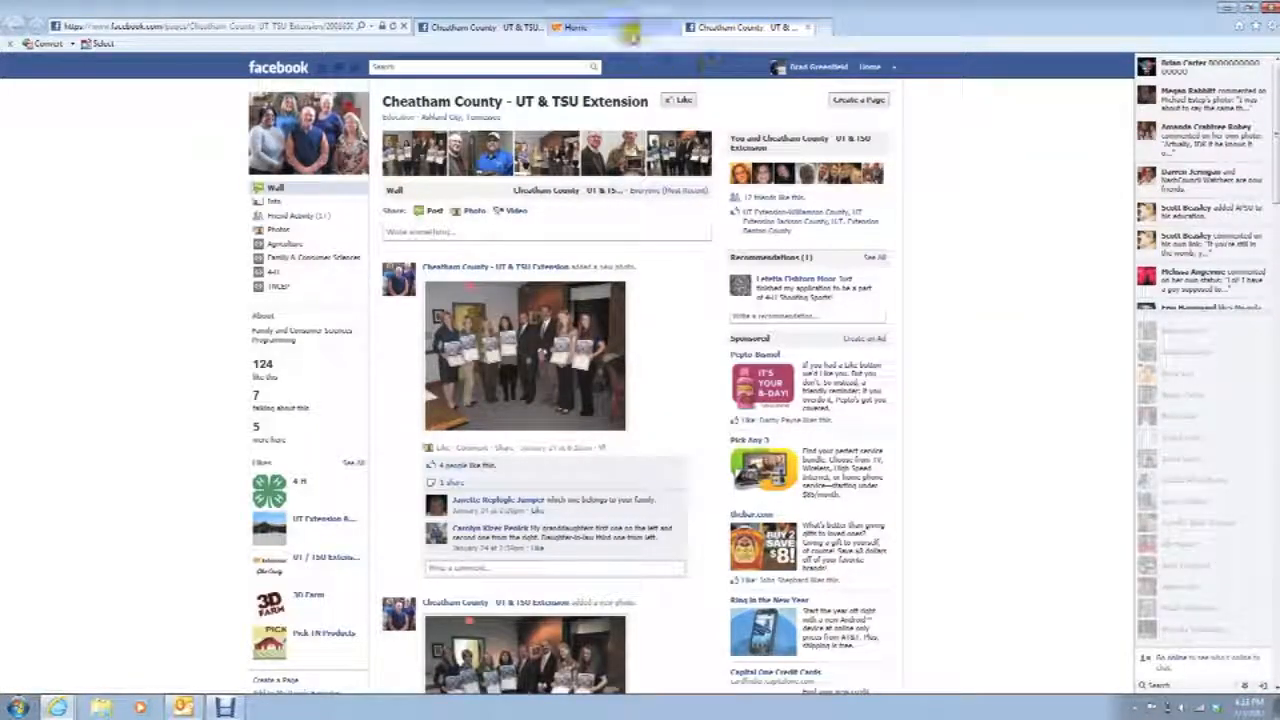
{"action": "left_click", "coordinate": [615, 32]}
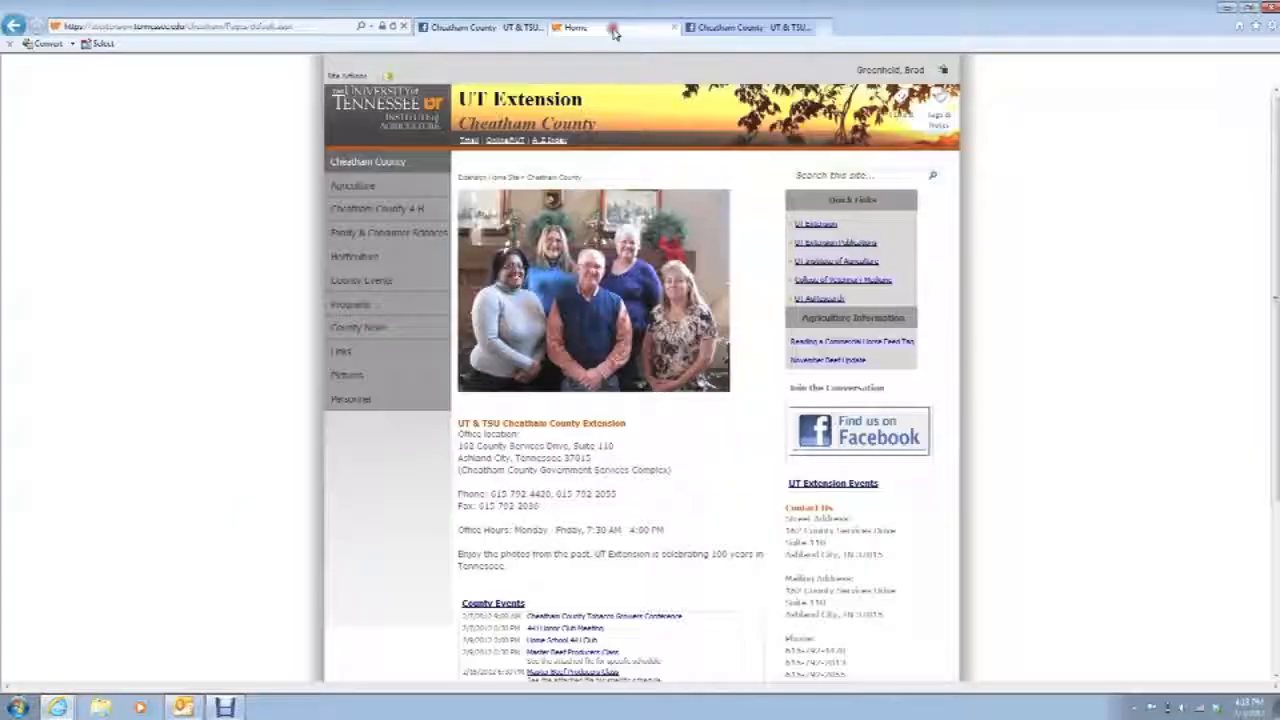